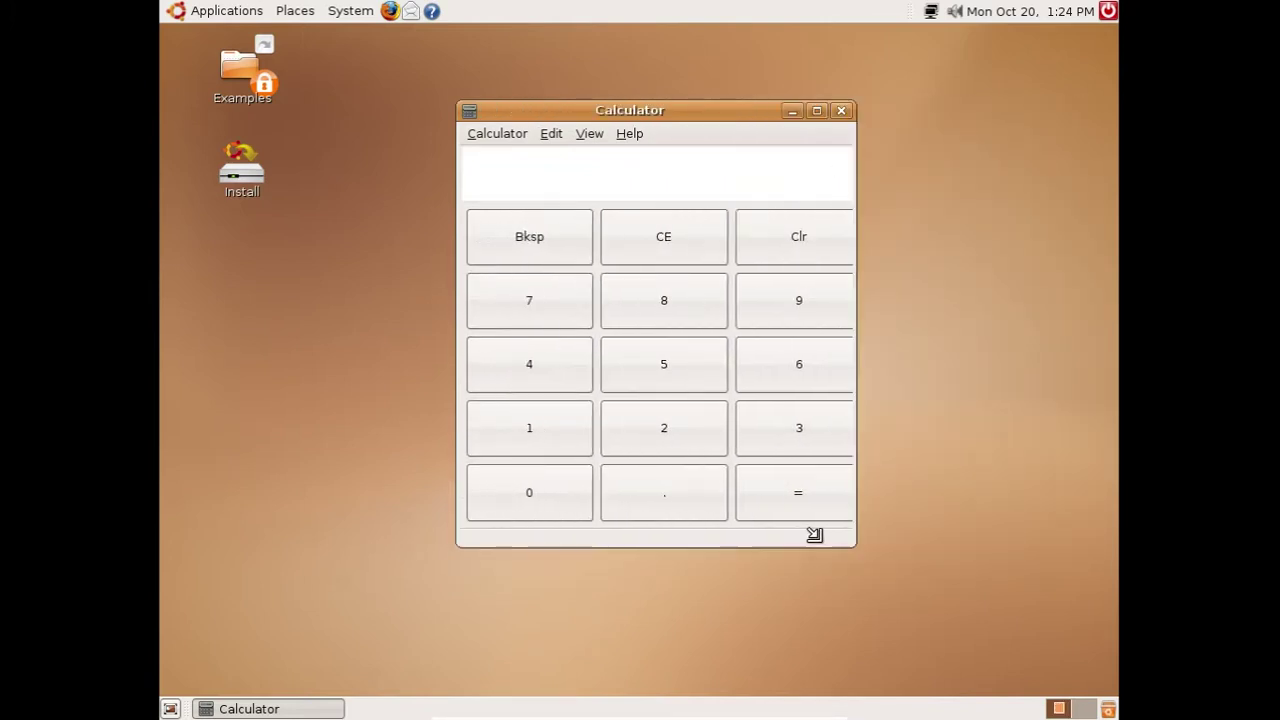
Step: View the Calculator's version information, dismiss it, and close the Calculator
left_click(628, 134)
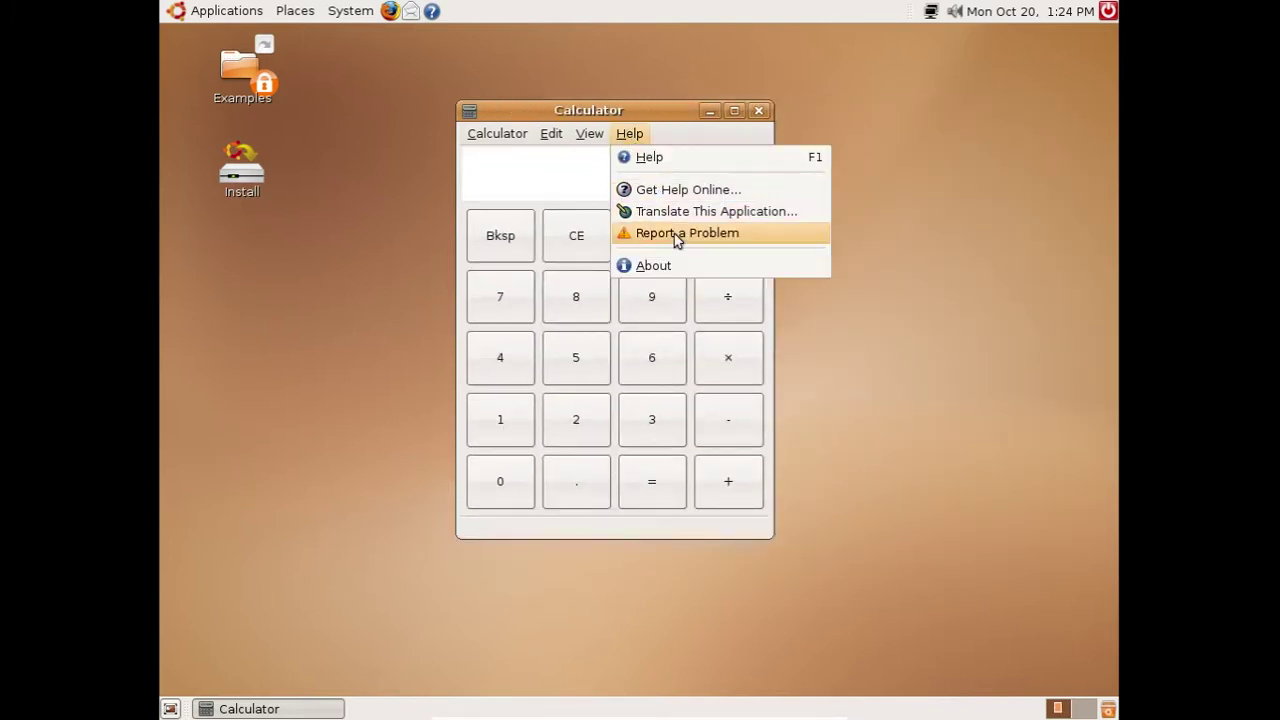
left_click(687, 262)
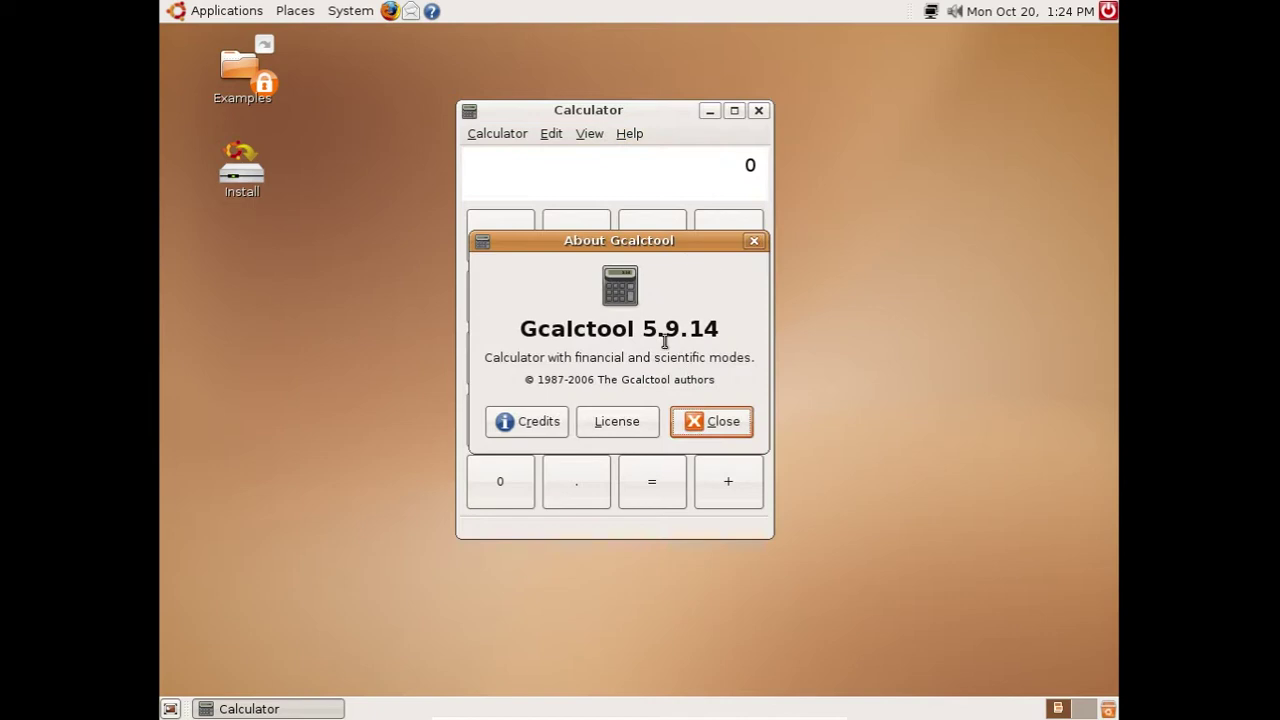
left_click(755, 241)
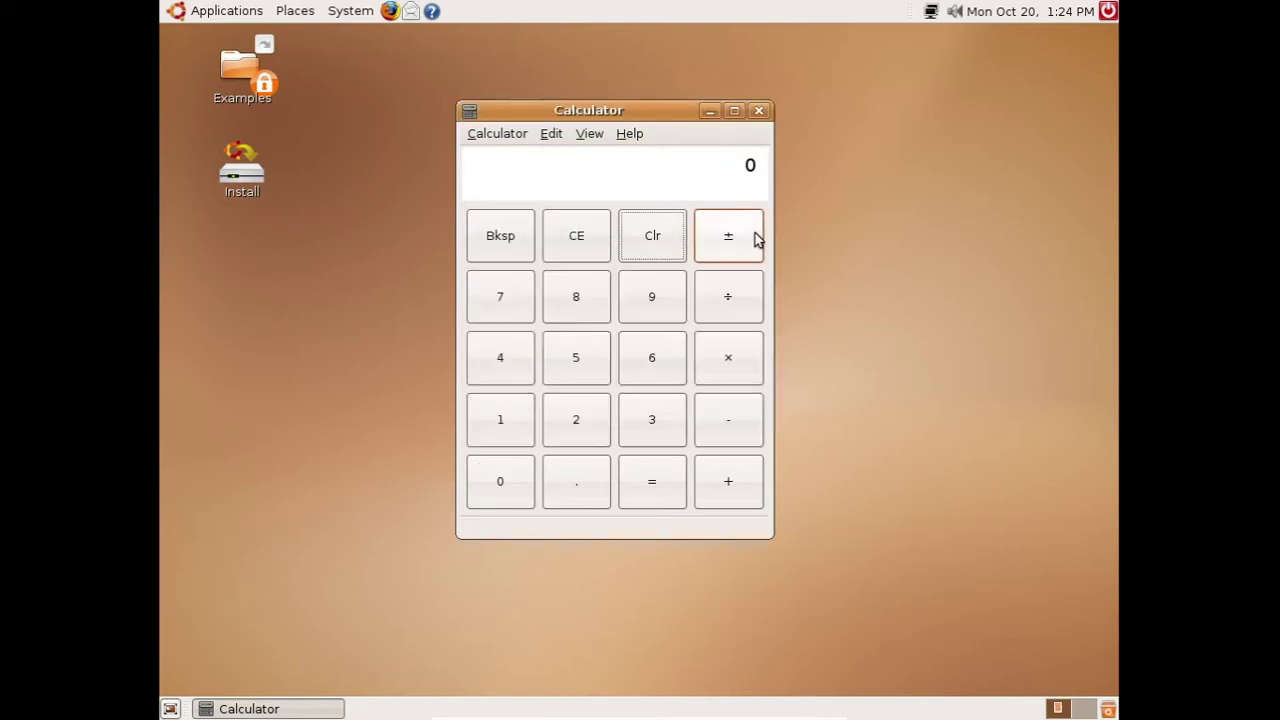
left_click(759, 111)
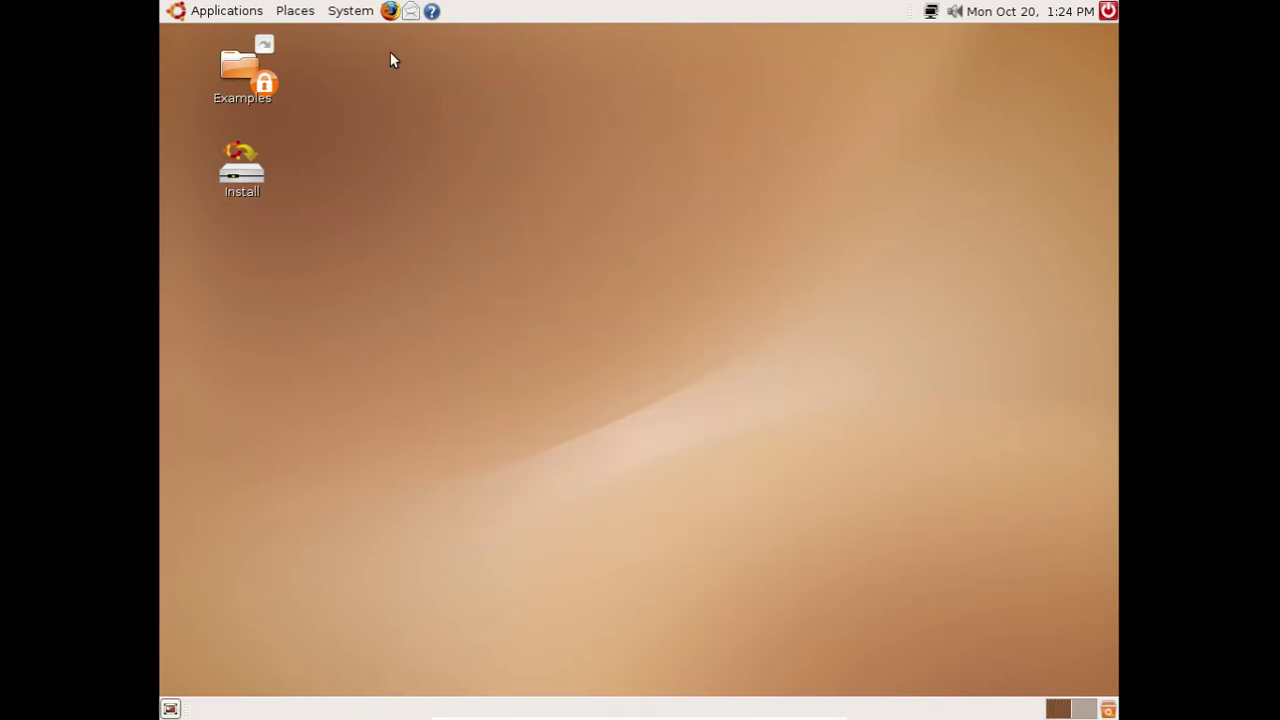
Step: Switch to Firefox, load ubuntu.com, and look through the page's link lists
left_click(390, 12)
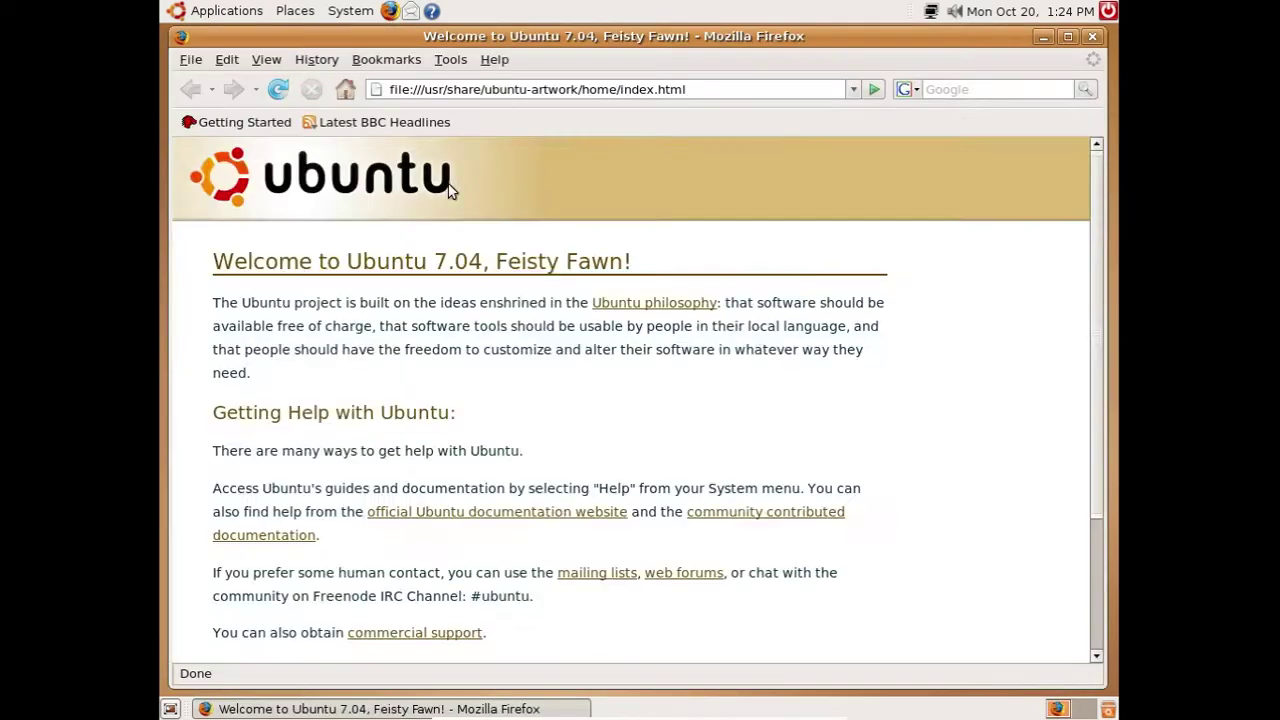
left_click(510, 90)
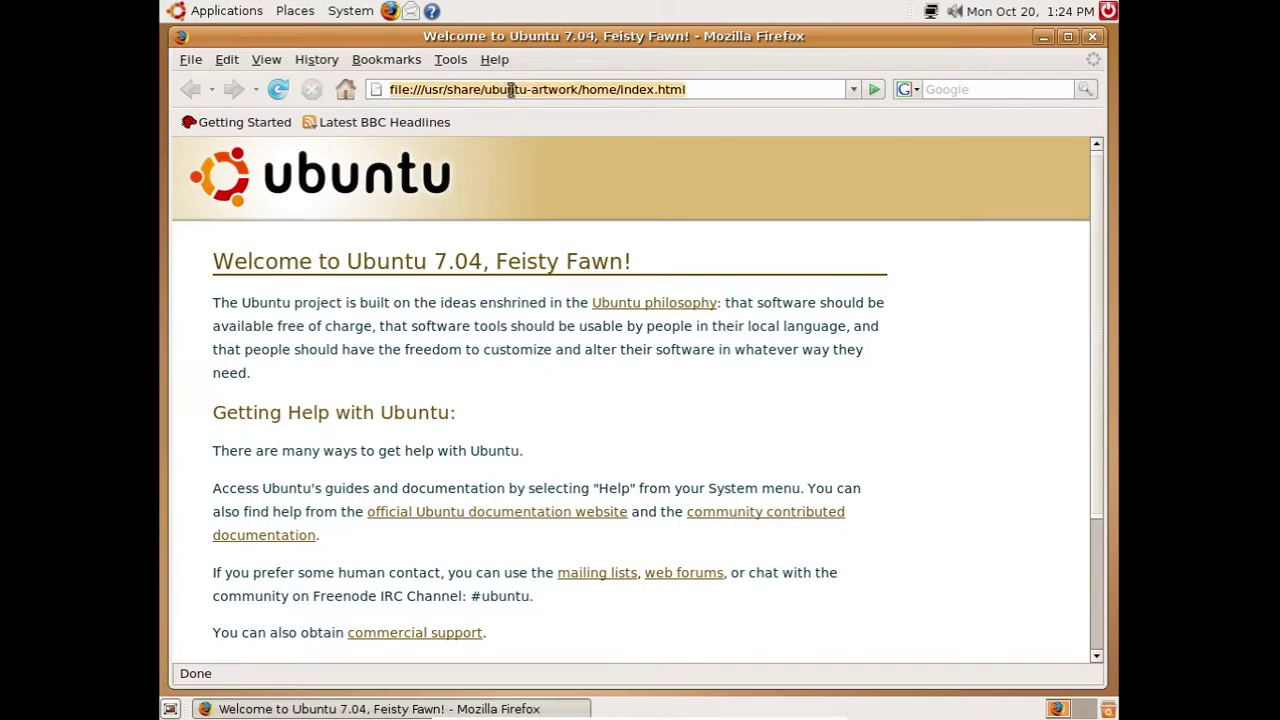
type("ubu")
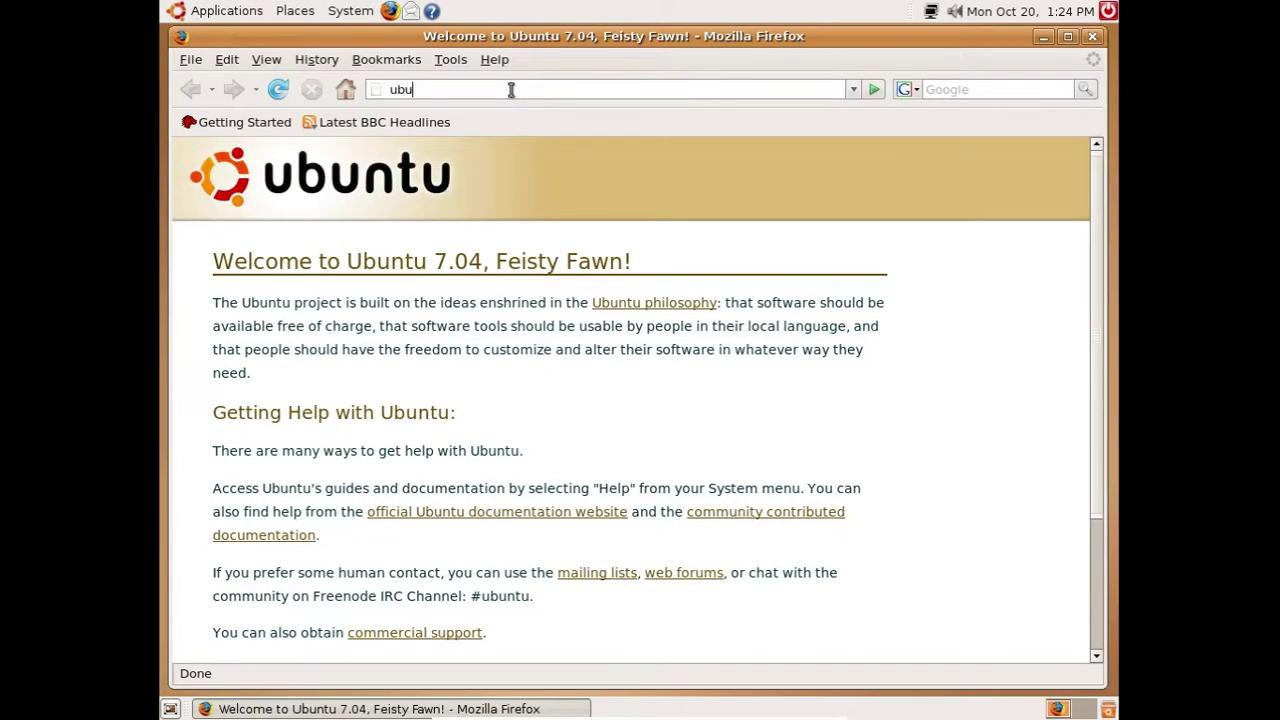
type("ntu.com")
key("Return")
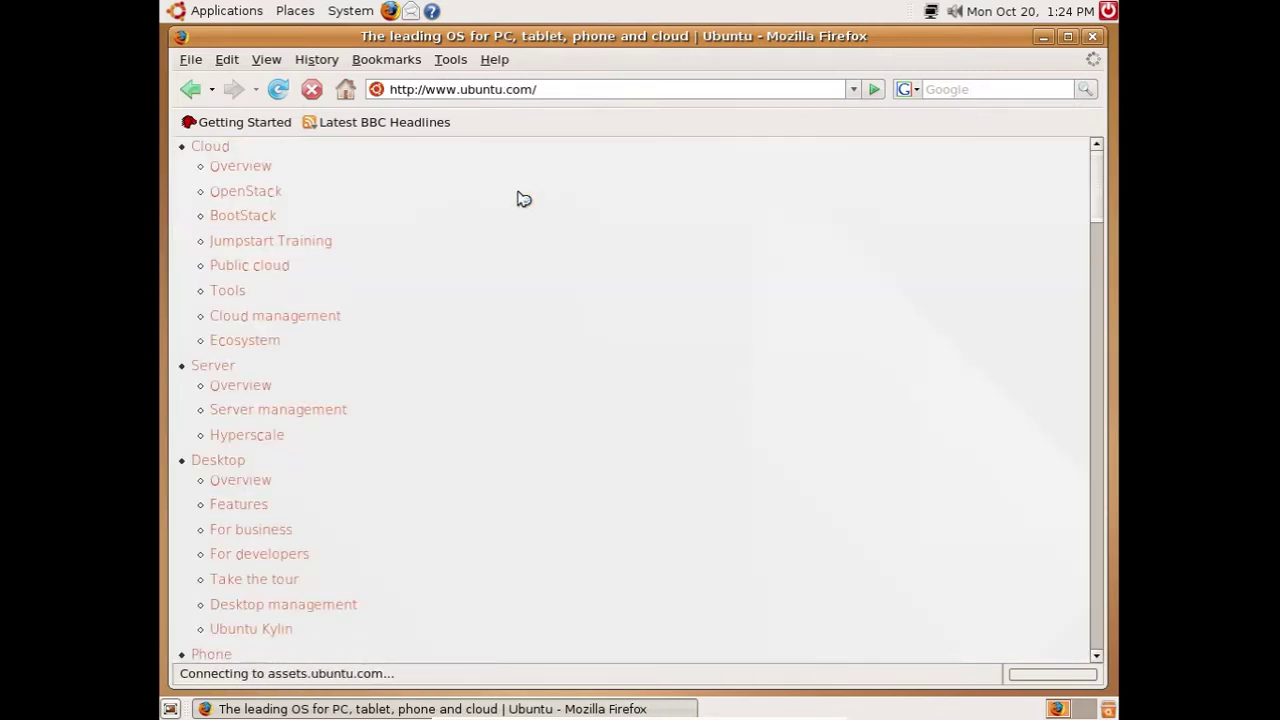
scroll(516, 295, "down", 15)
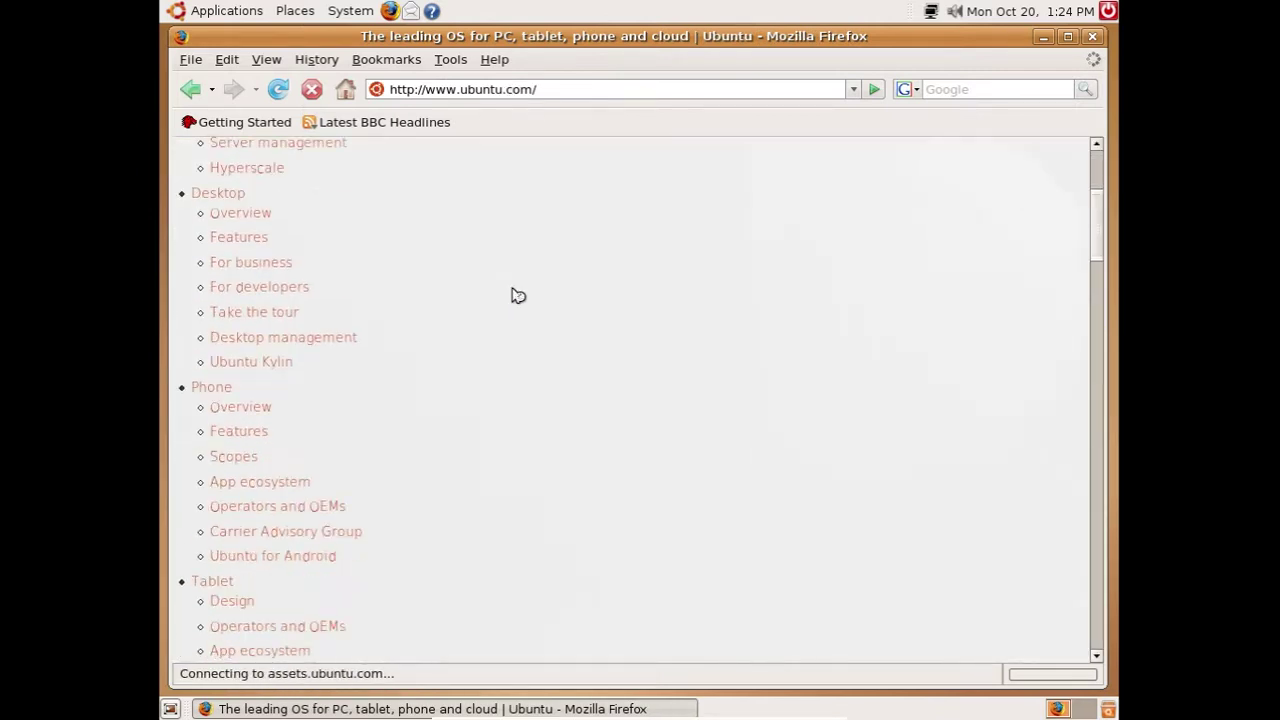
scroll(516, 312, "down", 8)
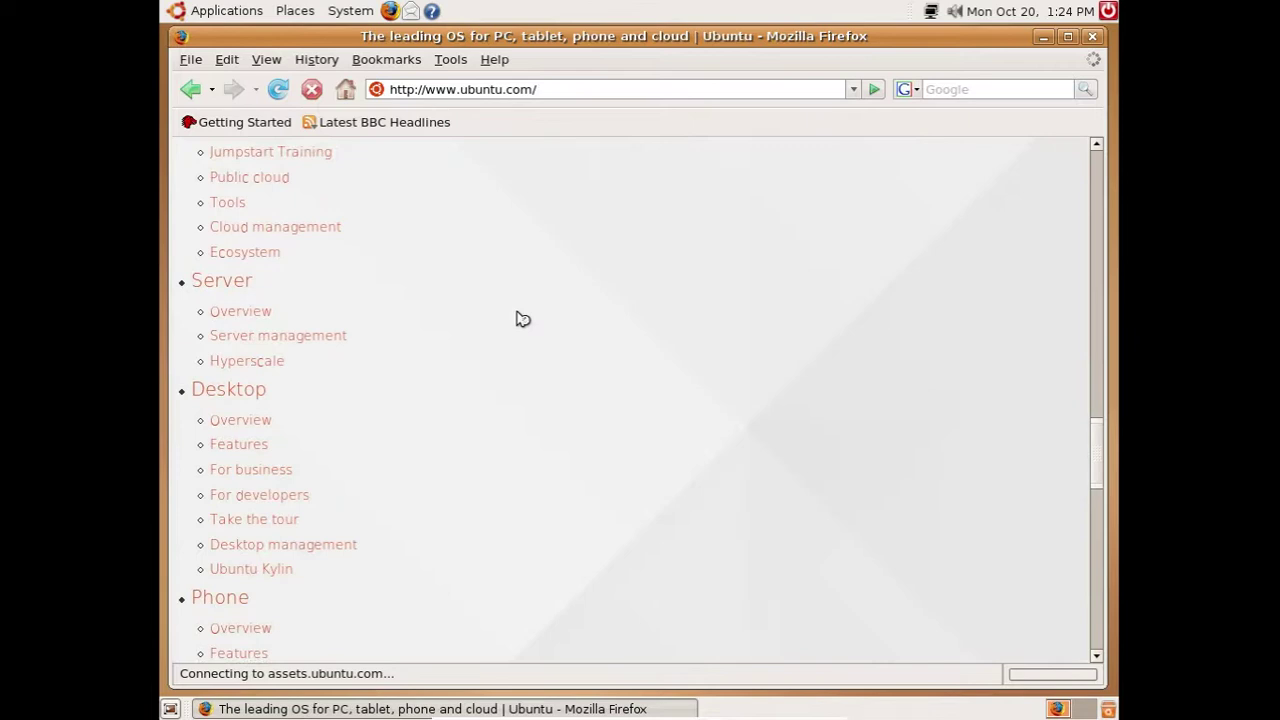
scroll(518, 318, "down", 15)
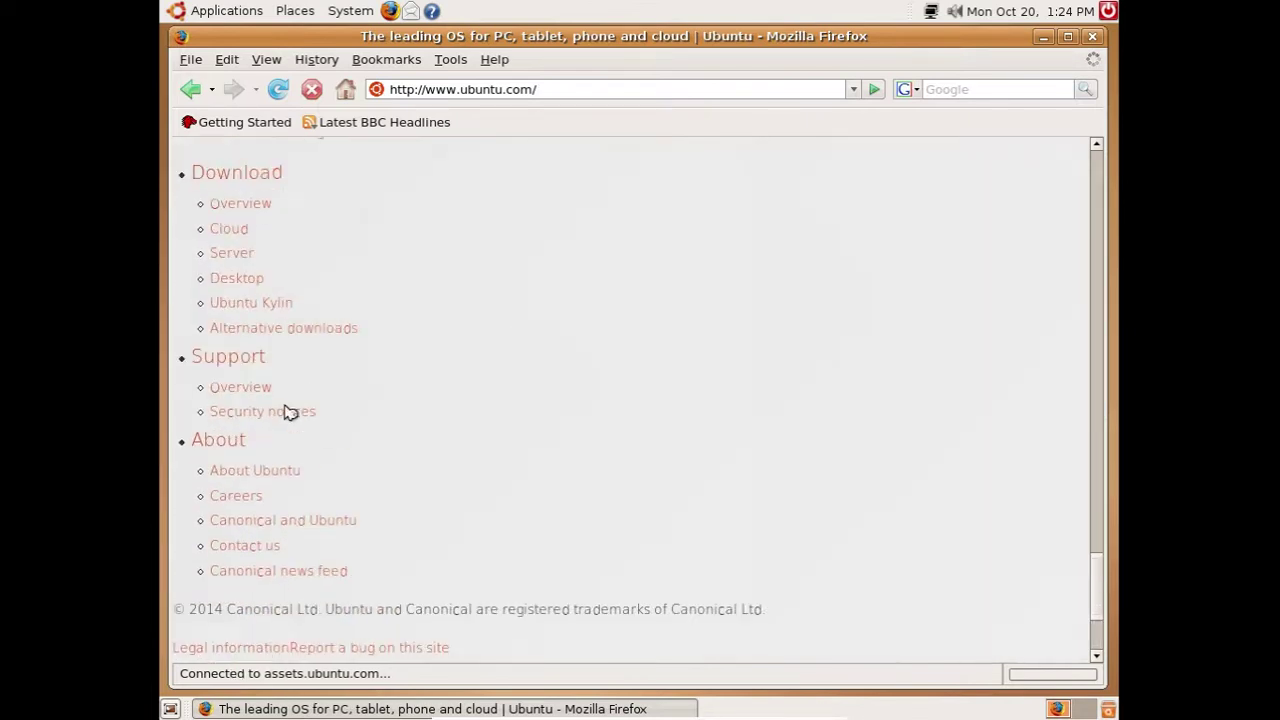
scroll(287, 412, "up", 10)
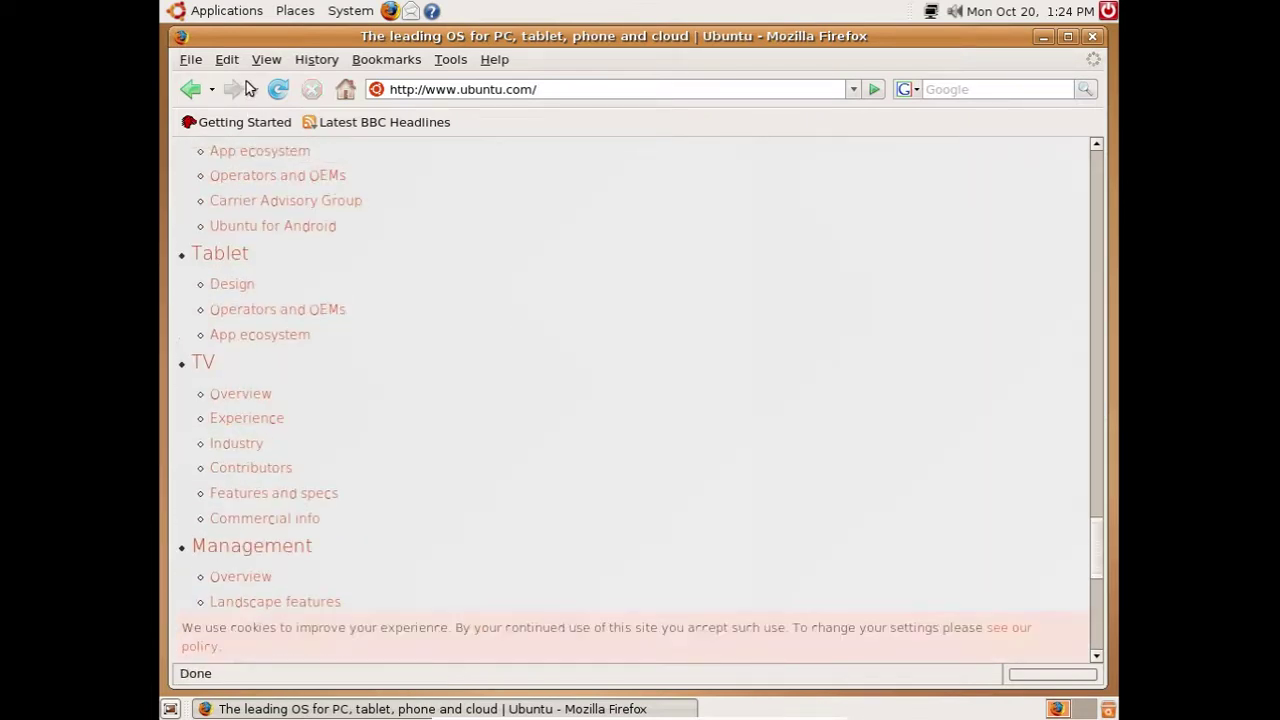
Step: View the version information of Mozilla Firefox and dismiss it
left_click(494, 63)
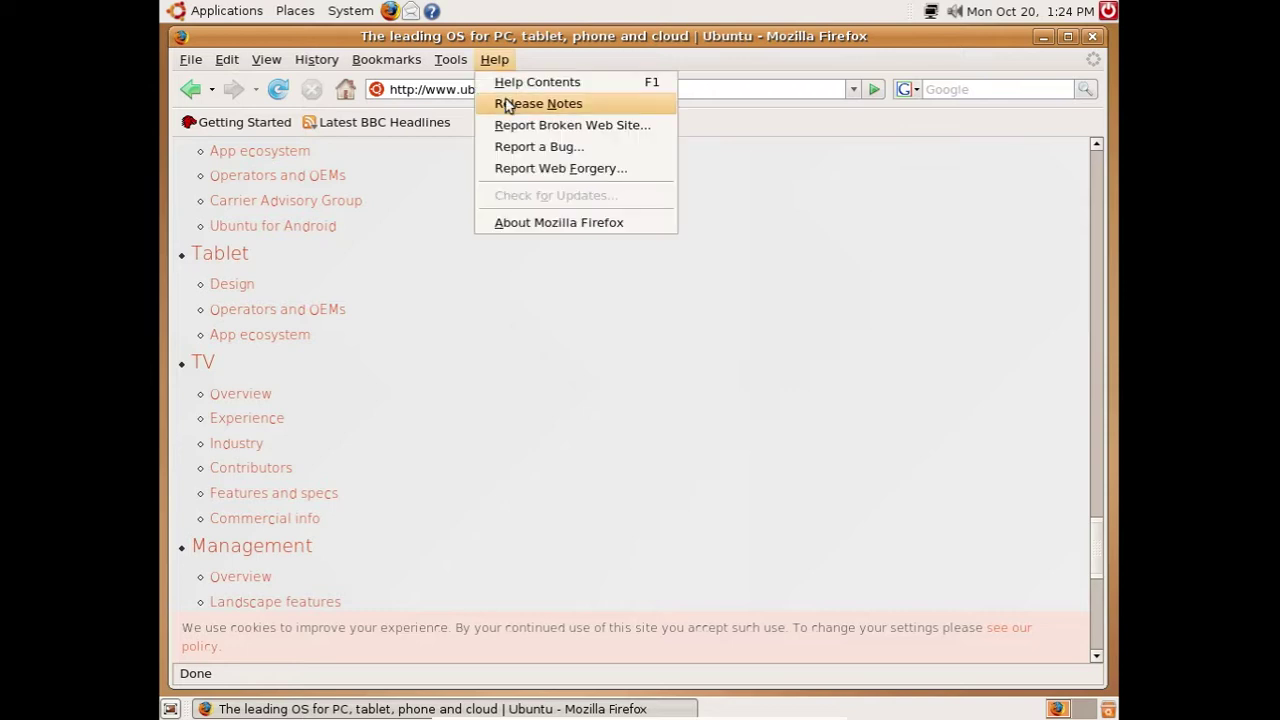
left_click(549, 224)
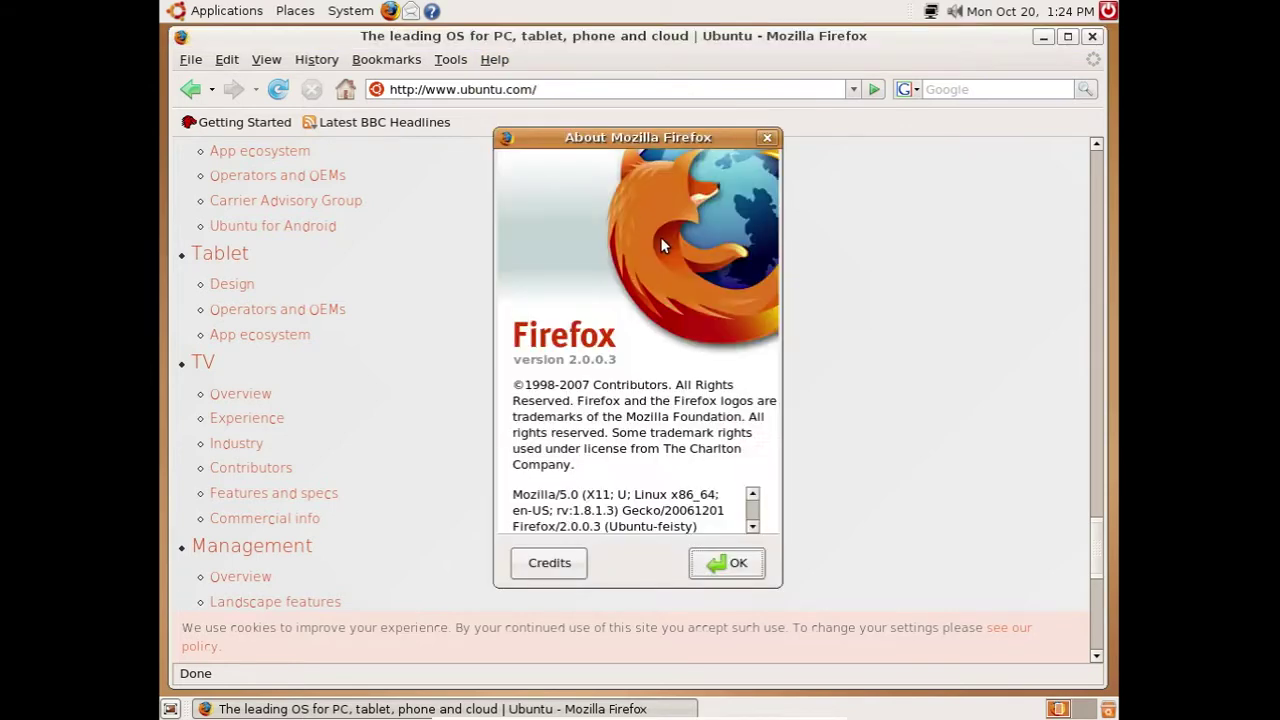
left_click(770, 139)
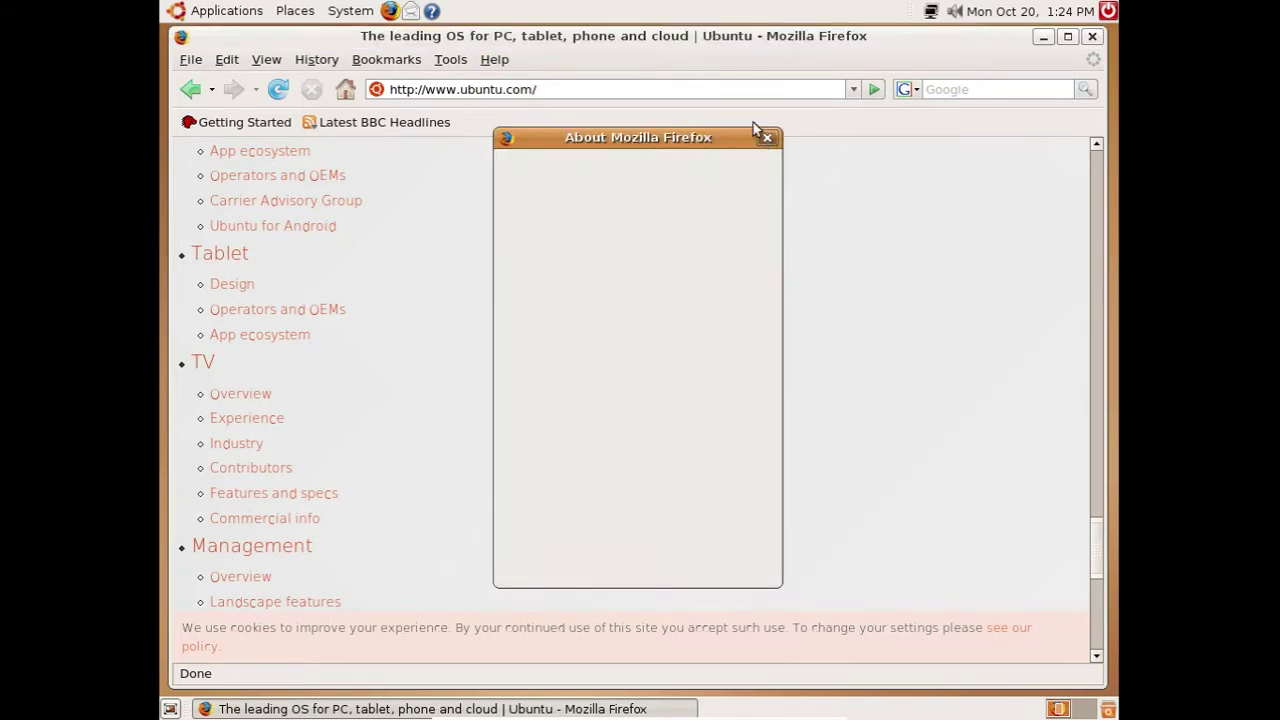
Step: Load reddit.com in the browser in place of the Ubuntu site
triple_click(727, 85)
type("red")
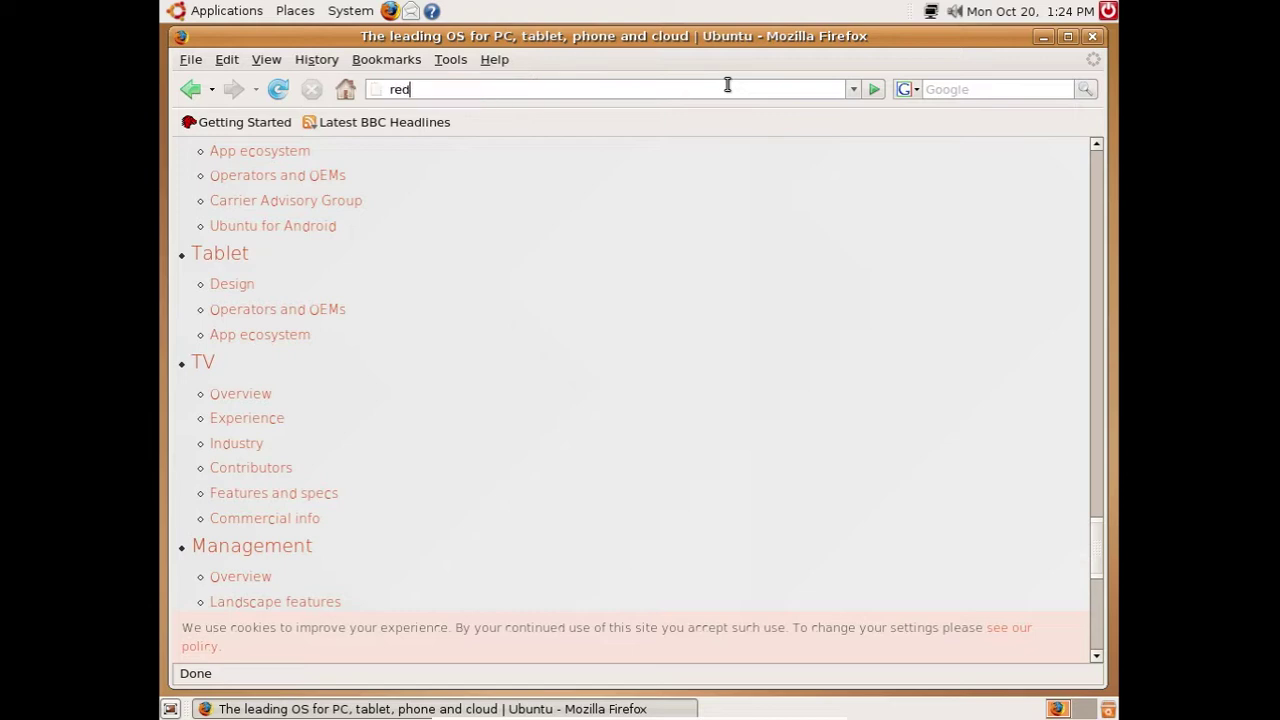
type("dit.com")
key("Return")
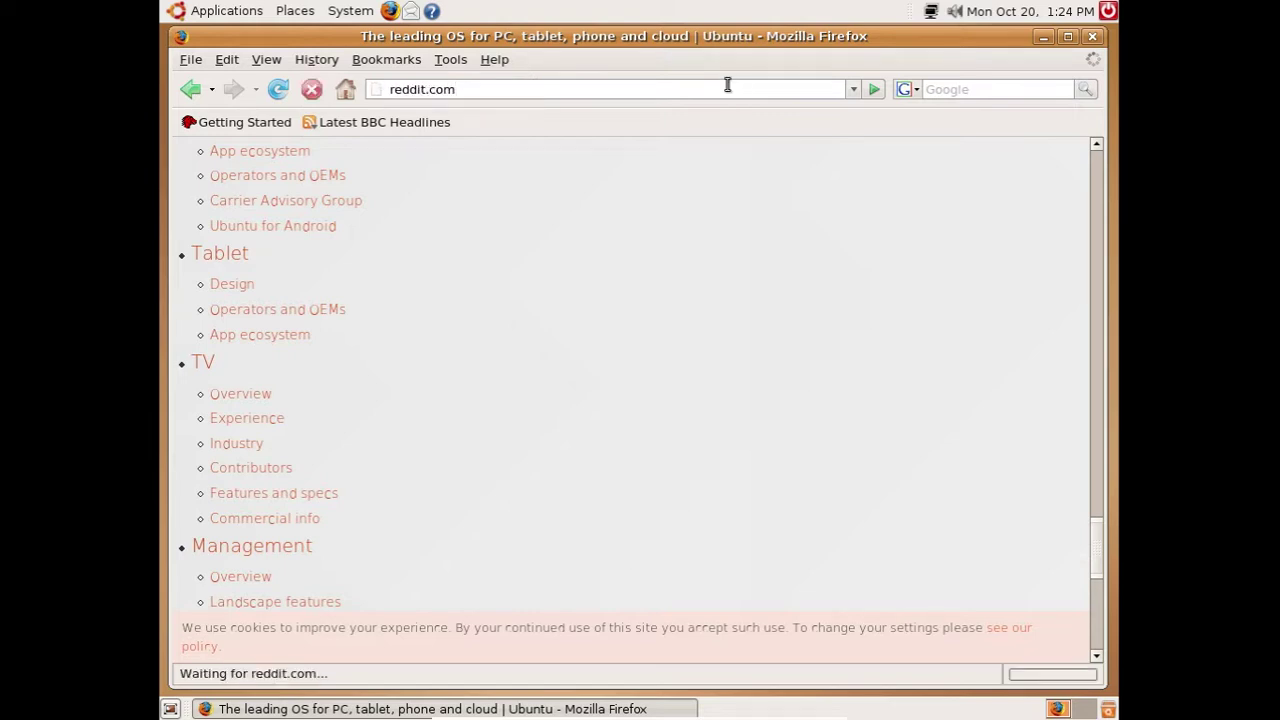
Step: Open the Home Folder in the File Browser and move its window nearer the middle of the desktop
left_click(295, 10)
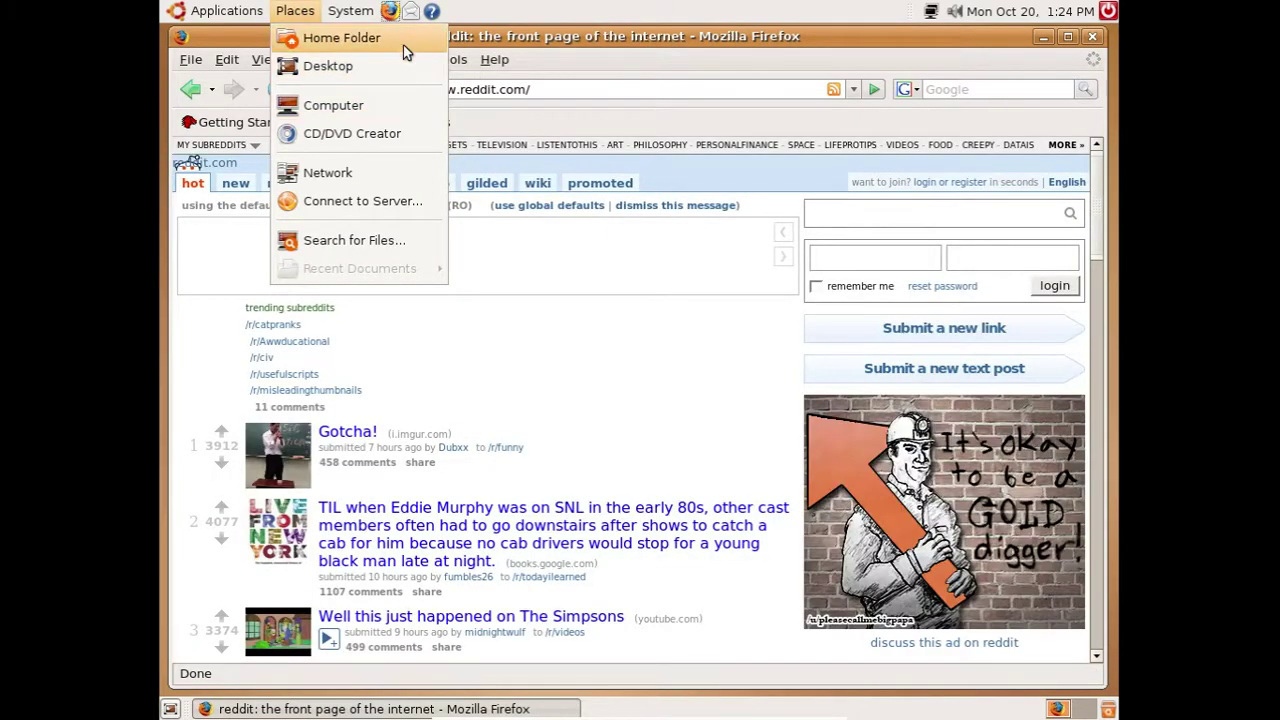
left_click(403, 42)
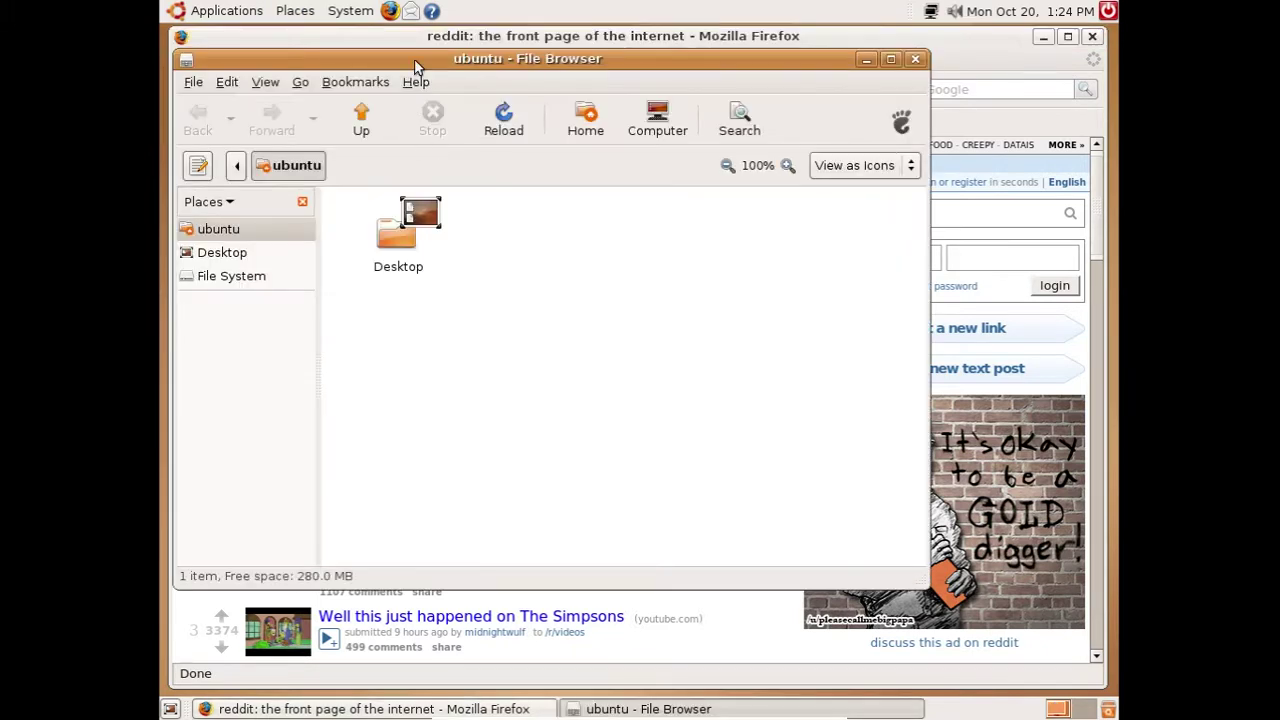
left_click_drag(437, 61, 530, 126)
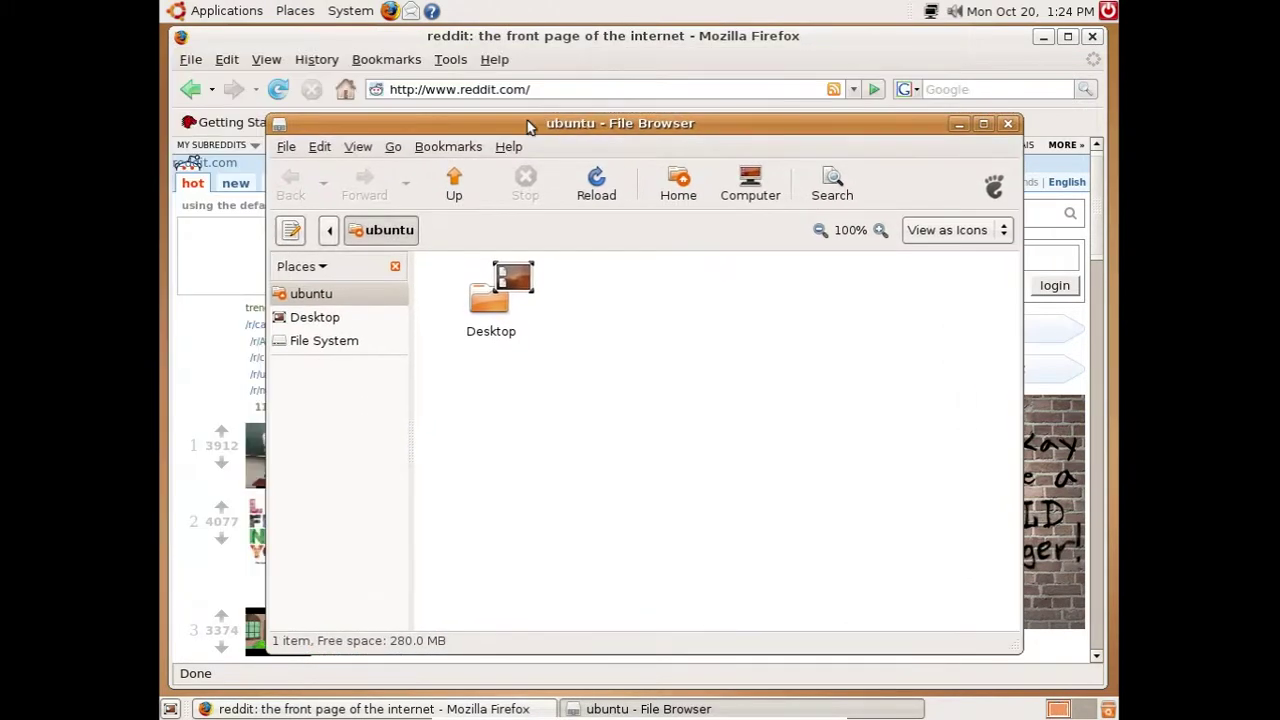
Step: Cycle between the open windows, and close both the File Browser and Firefox
key("alt+Tab")
key("alt+Tab")
key("ctrl+w")
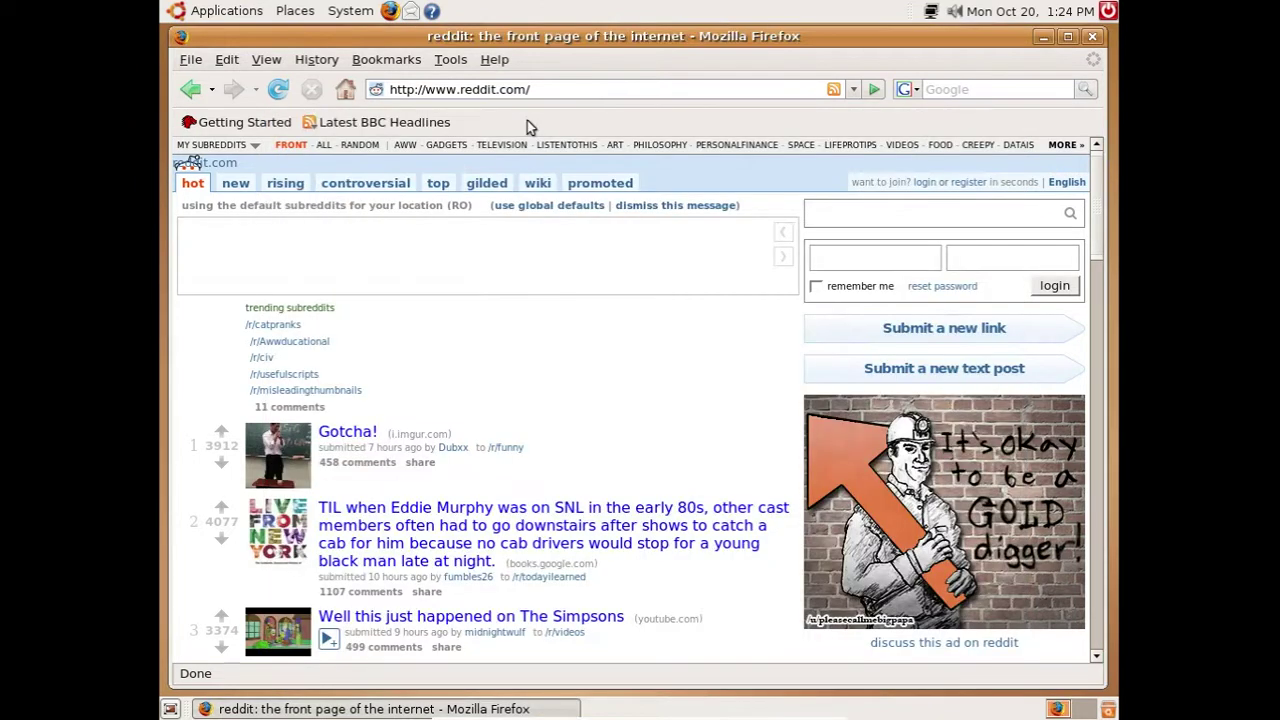
key("ctrl+w")
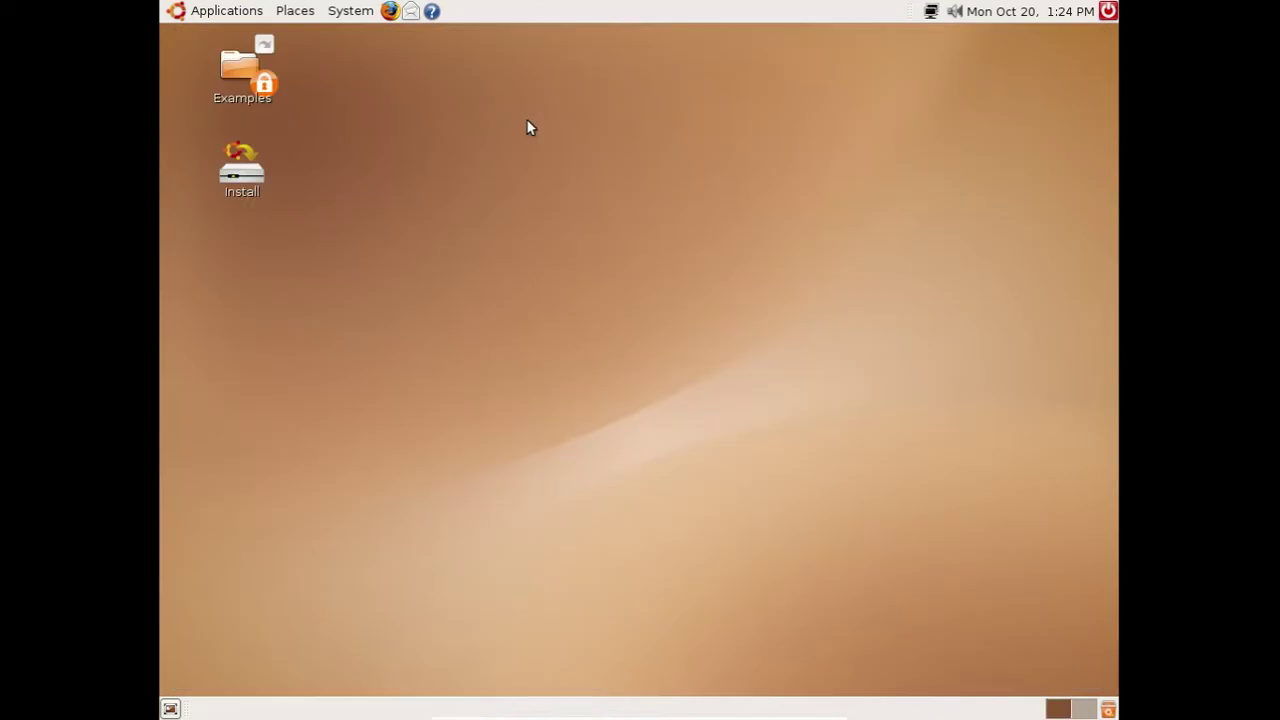
Step: Look over the installed games and graphics programs and launch the GIMP Image Editor
left_click(224, 12)
mouse_move(235, 62)
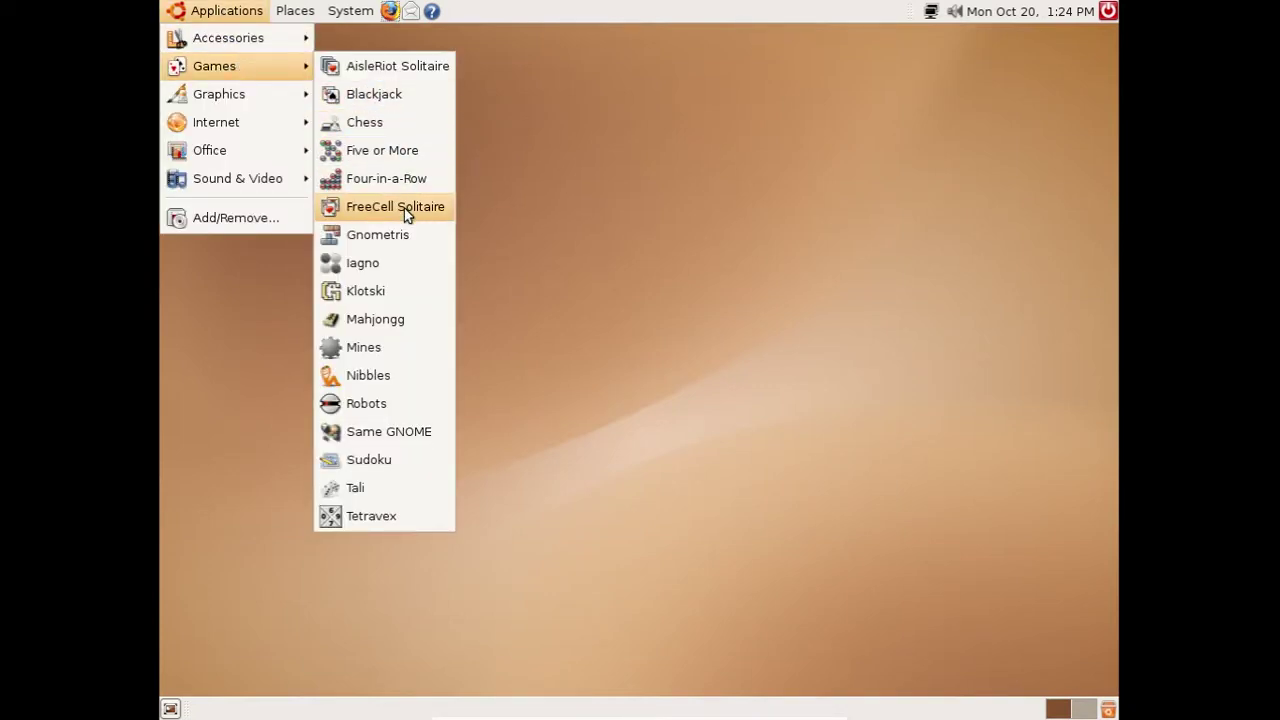
mouse_move(300, 93)
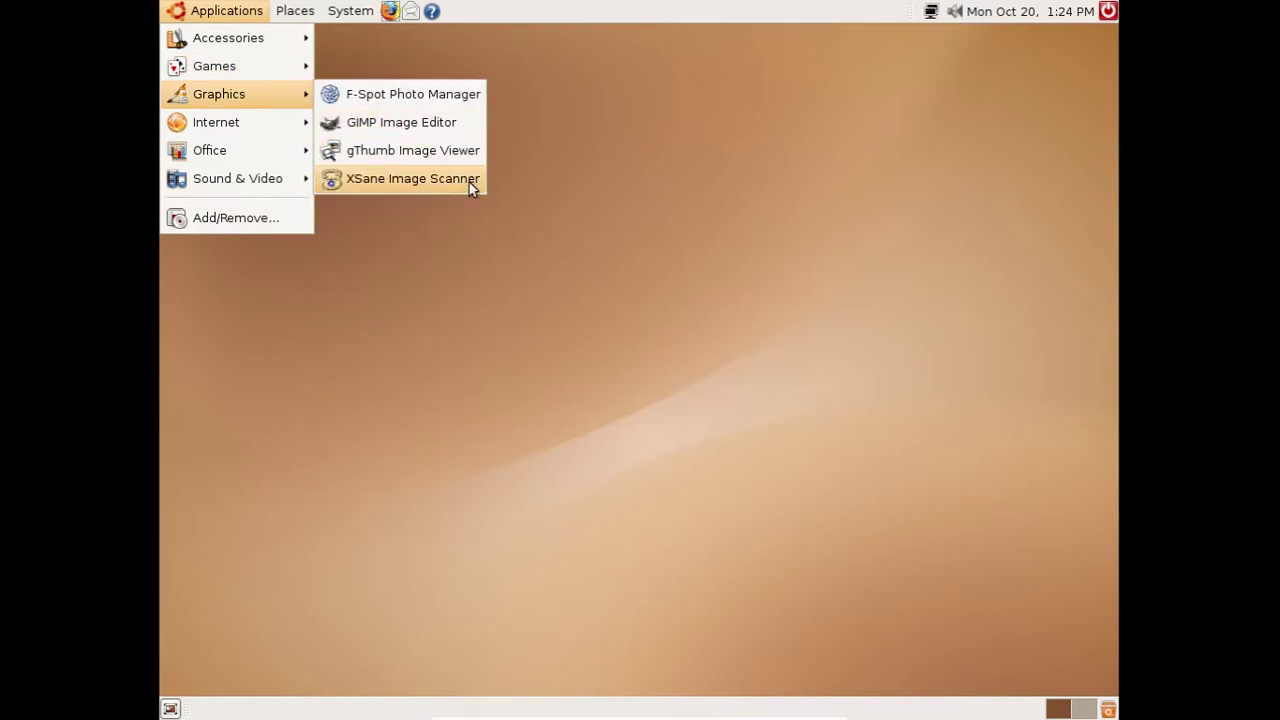
left_click(463, 120)
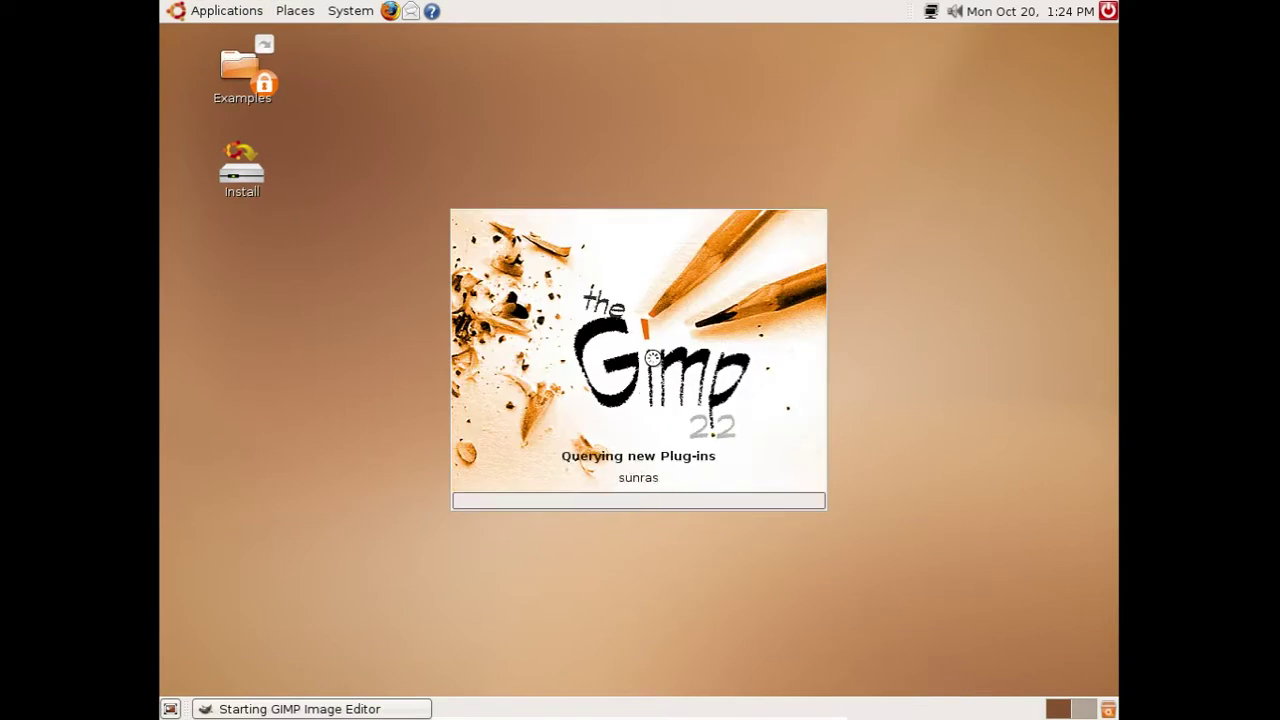
Step: Look over the system preferences, view the Desktop Background Preferences, and close them without changing the wallpaper
left_click(287, 11)
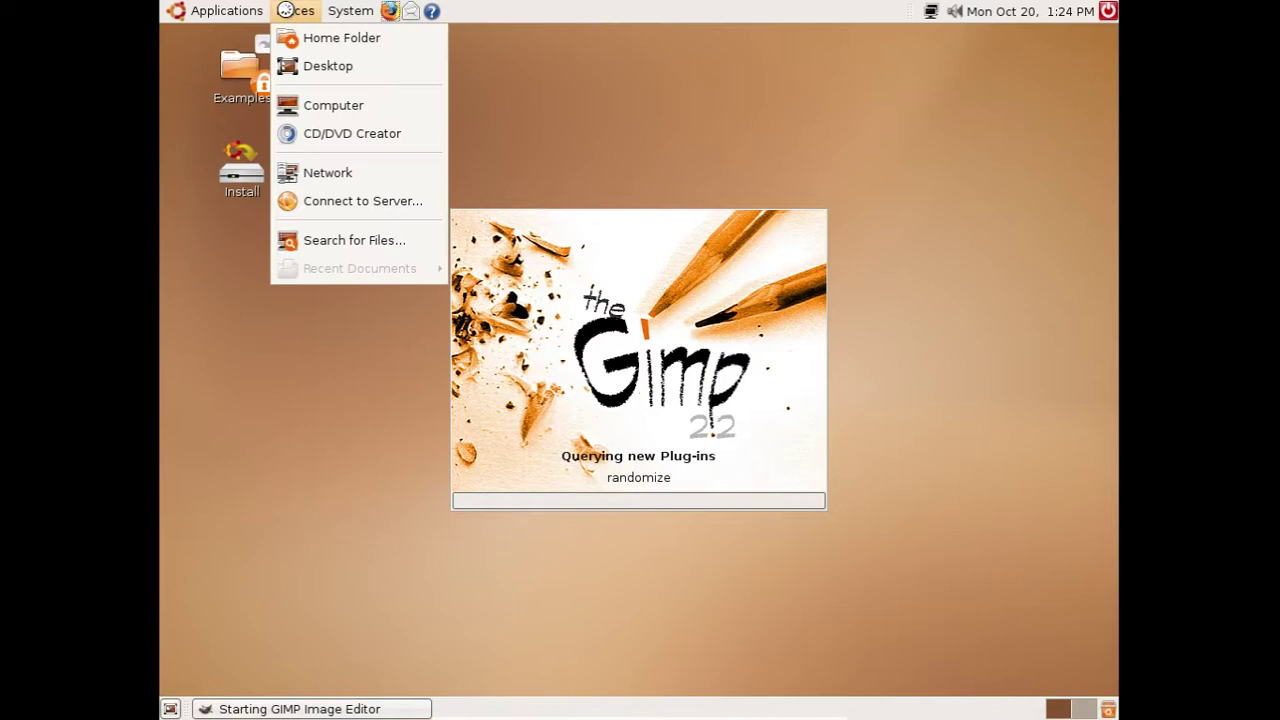
mouse_move(325, 18)
mouse_move(395, 38)
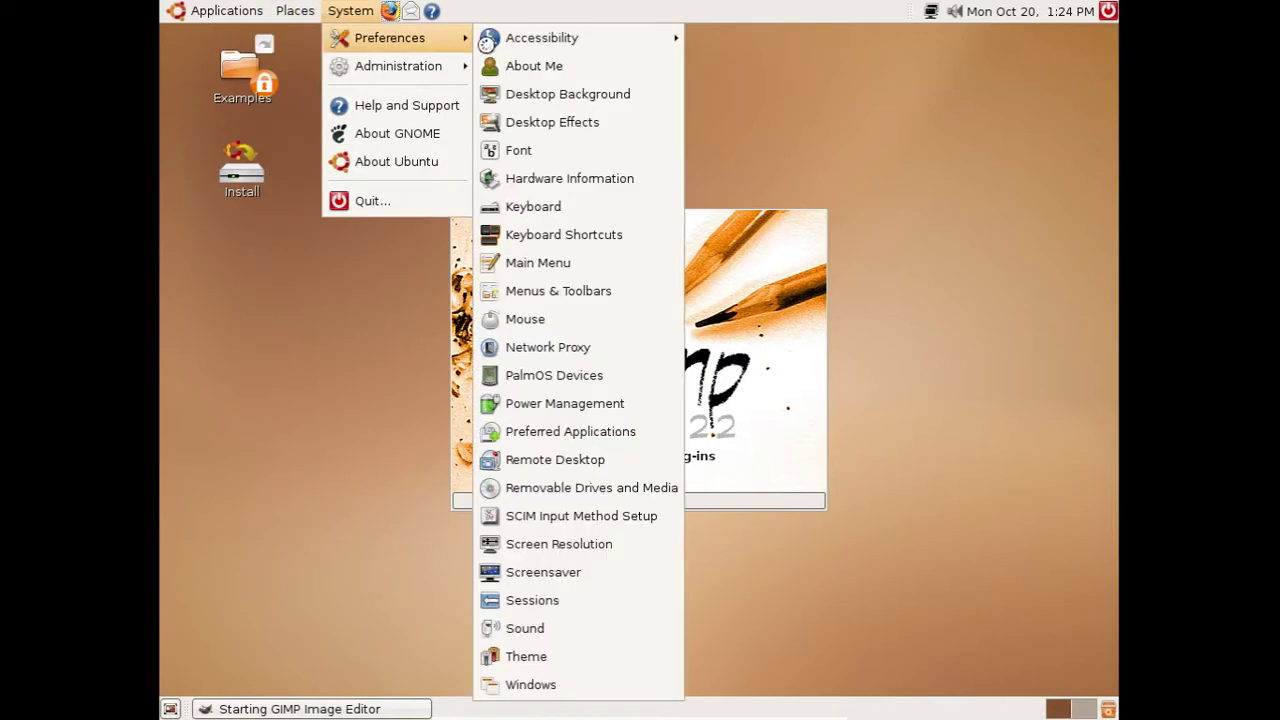
mouse_move(546, 40)
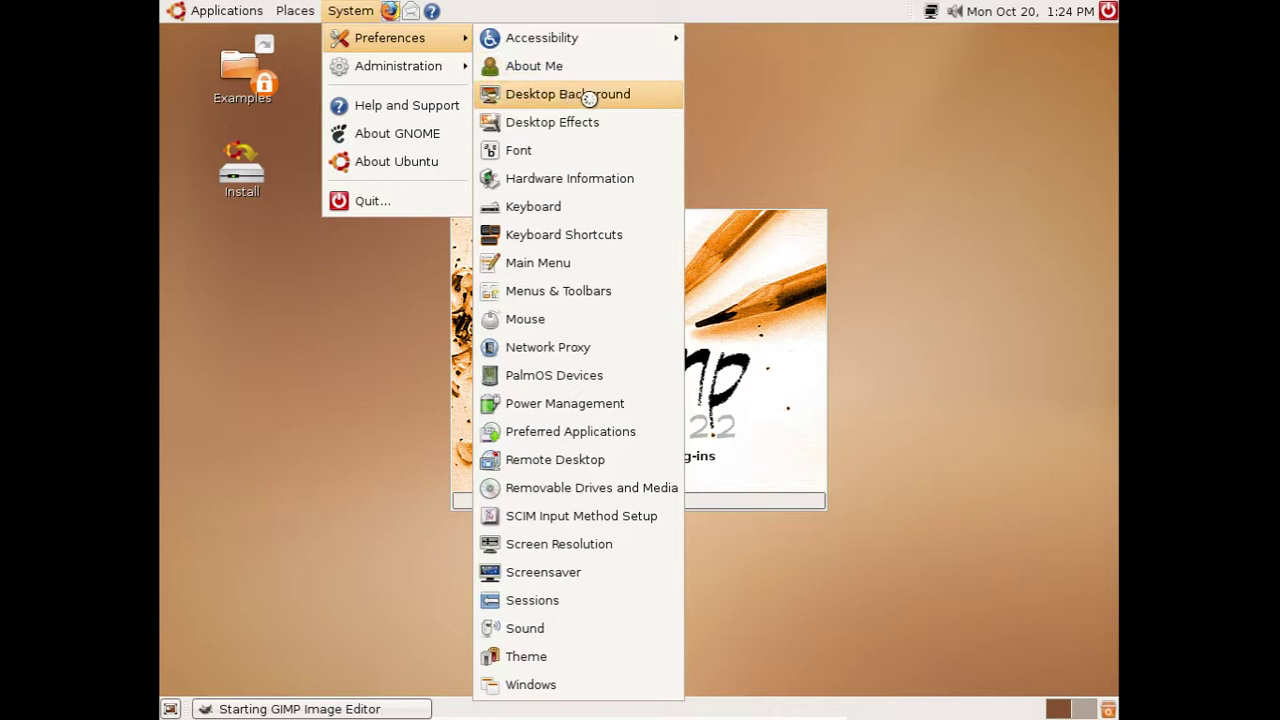
left_click(590, 94)
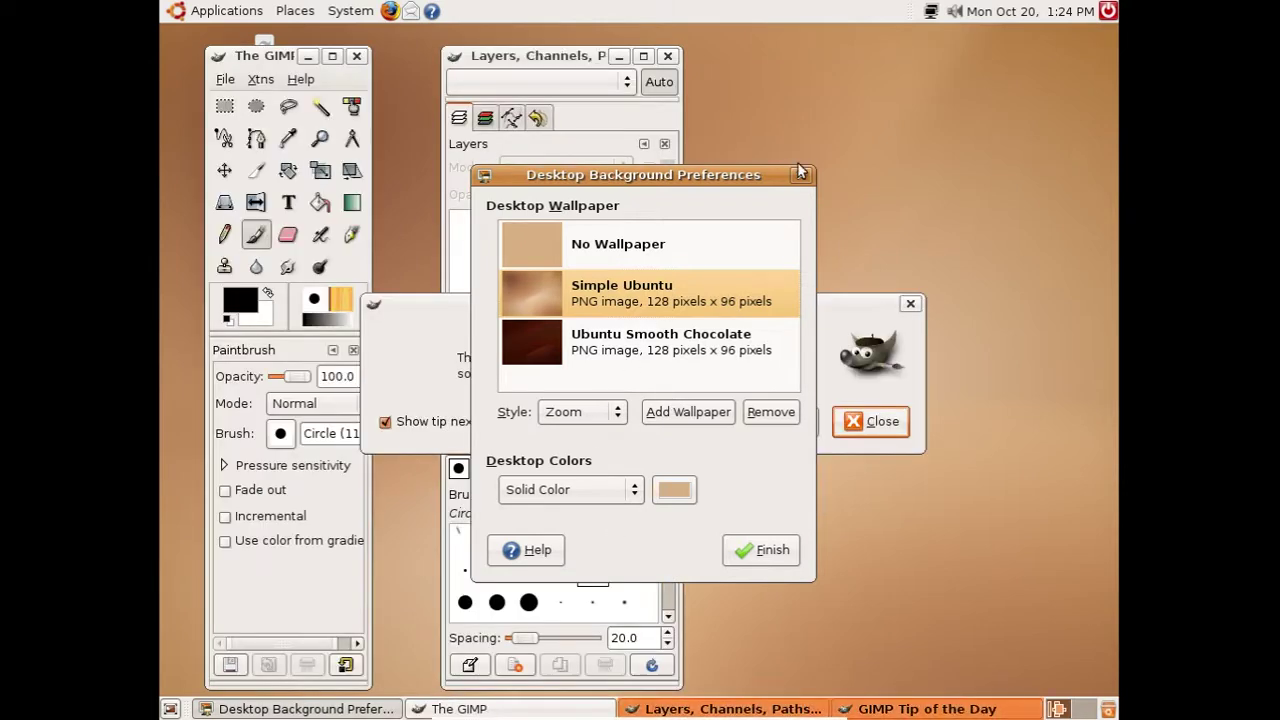
left_click(801, 177)
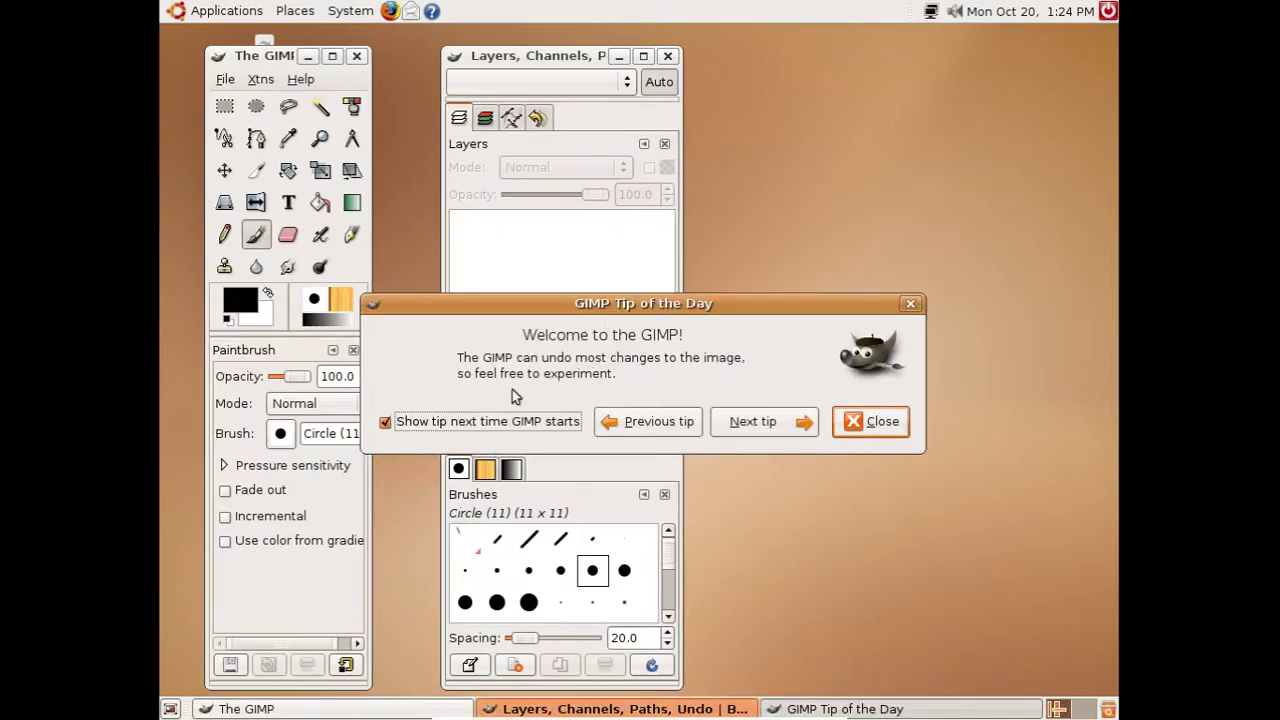
Step: Dismiss the GIMP tip of the day and move the Layers window to the far side of the desktop
left_click(866, 423)
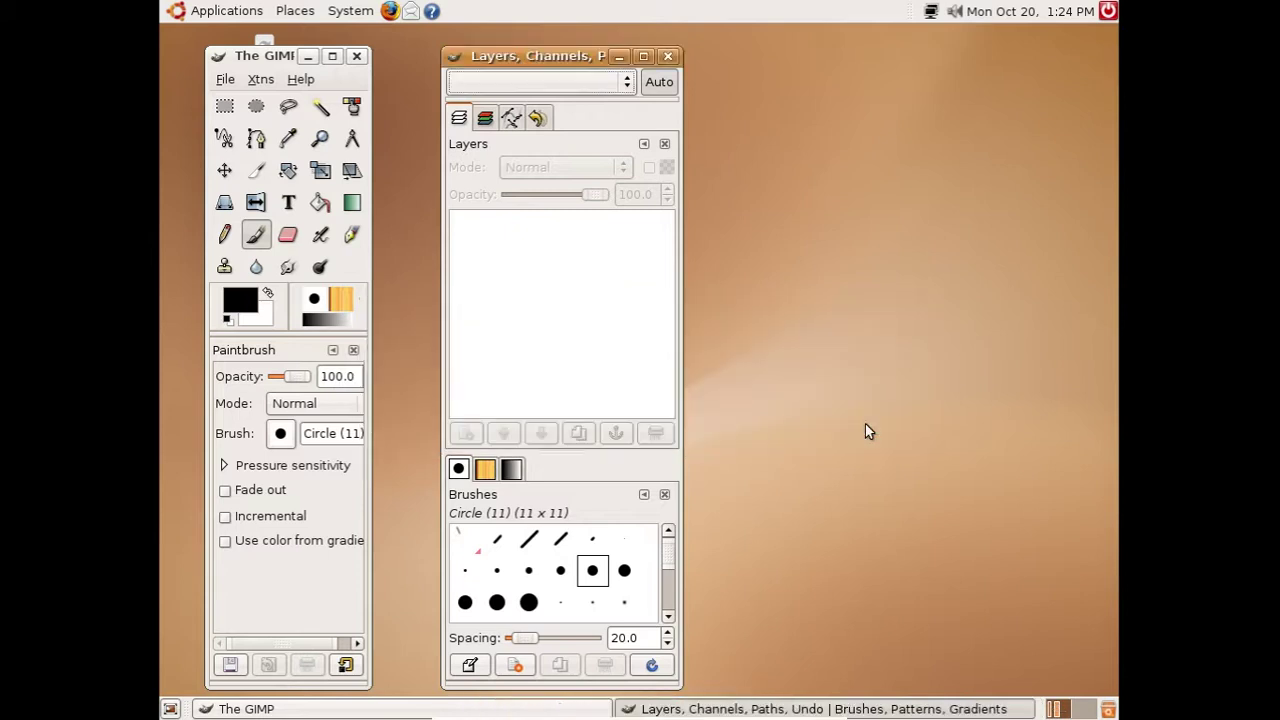
left_click_drag(548, 55, 964, 53)
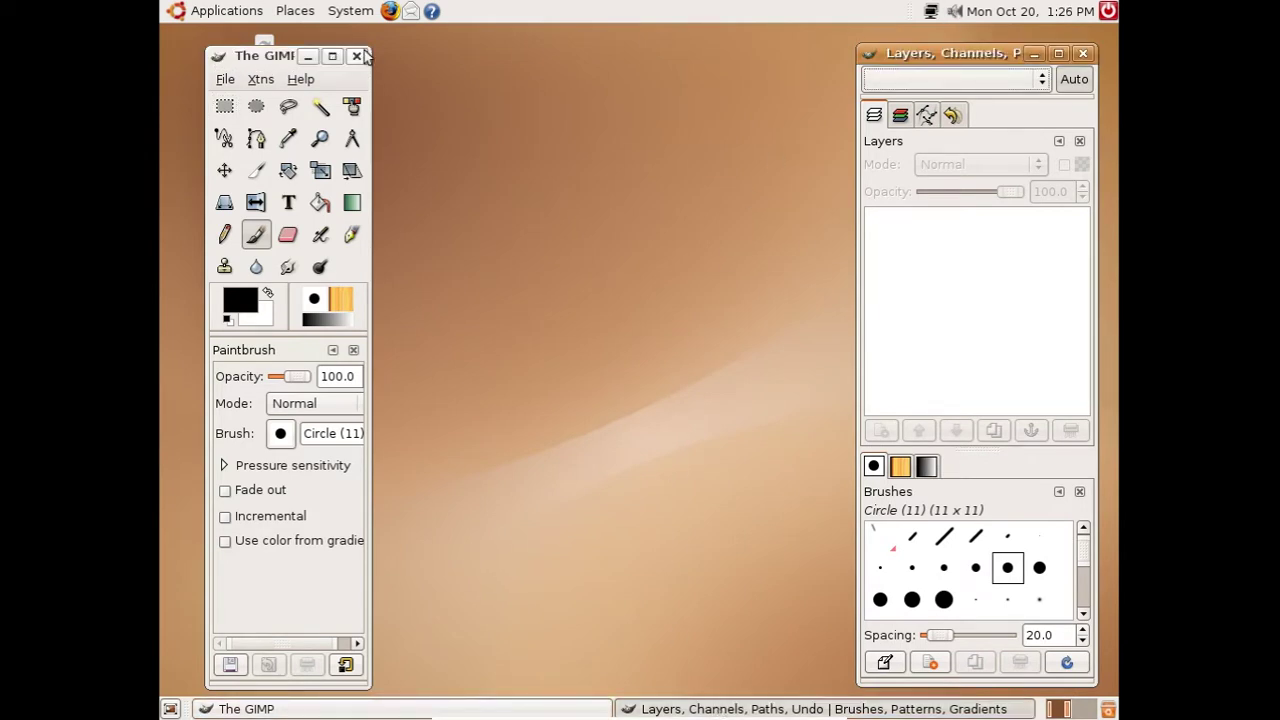
Step: Quit GIMP from its main toolbox window
left_click(226, 80)
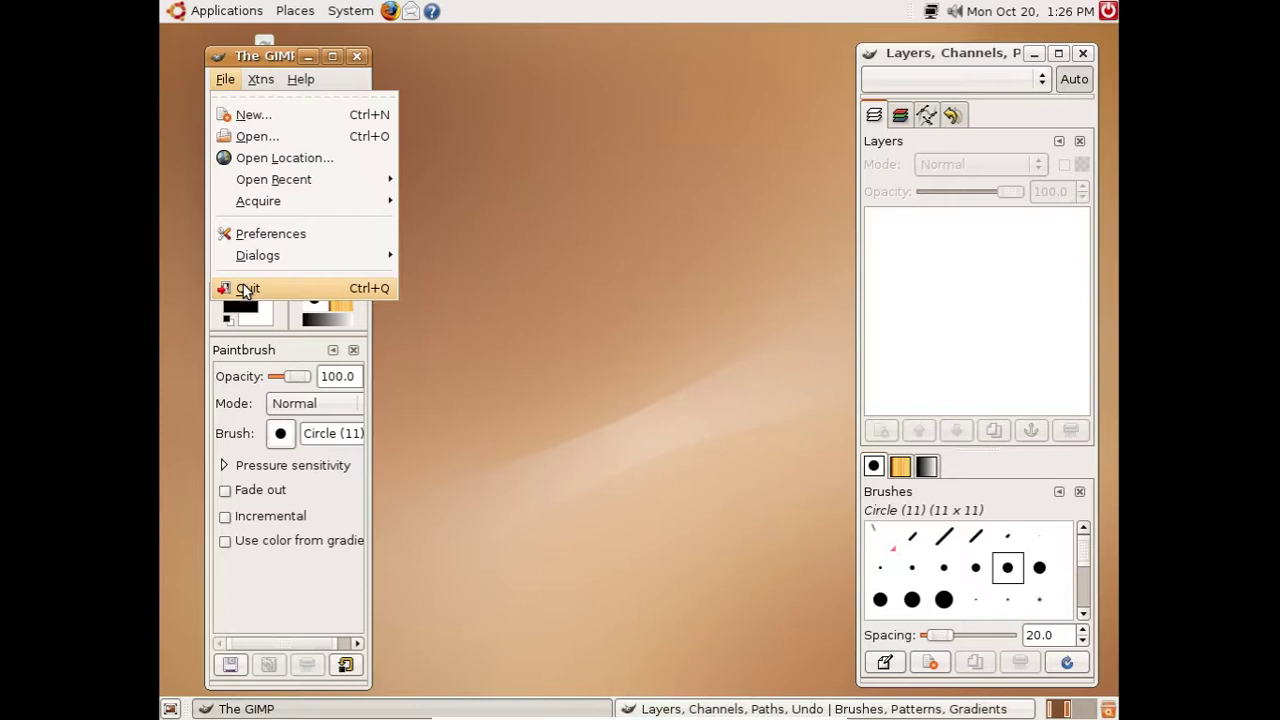
left_click(257, 288)
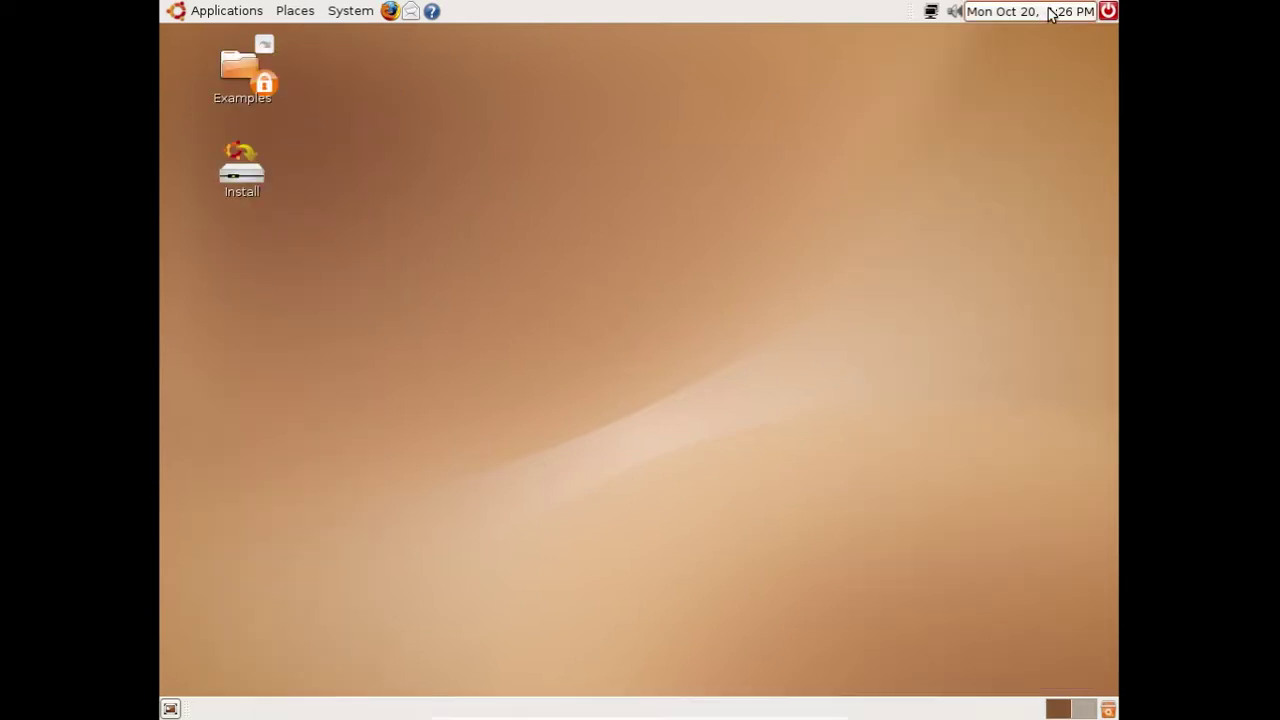
Step: Look over the network connection options and adjust the sound volume slider
left_click(933, 13)
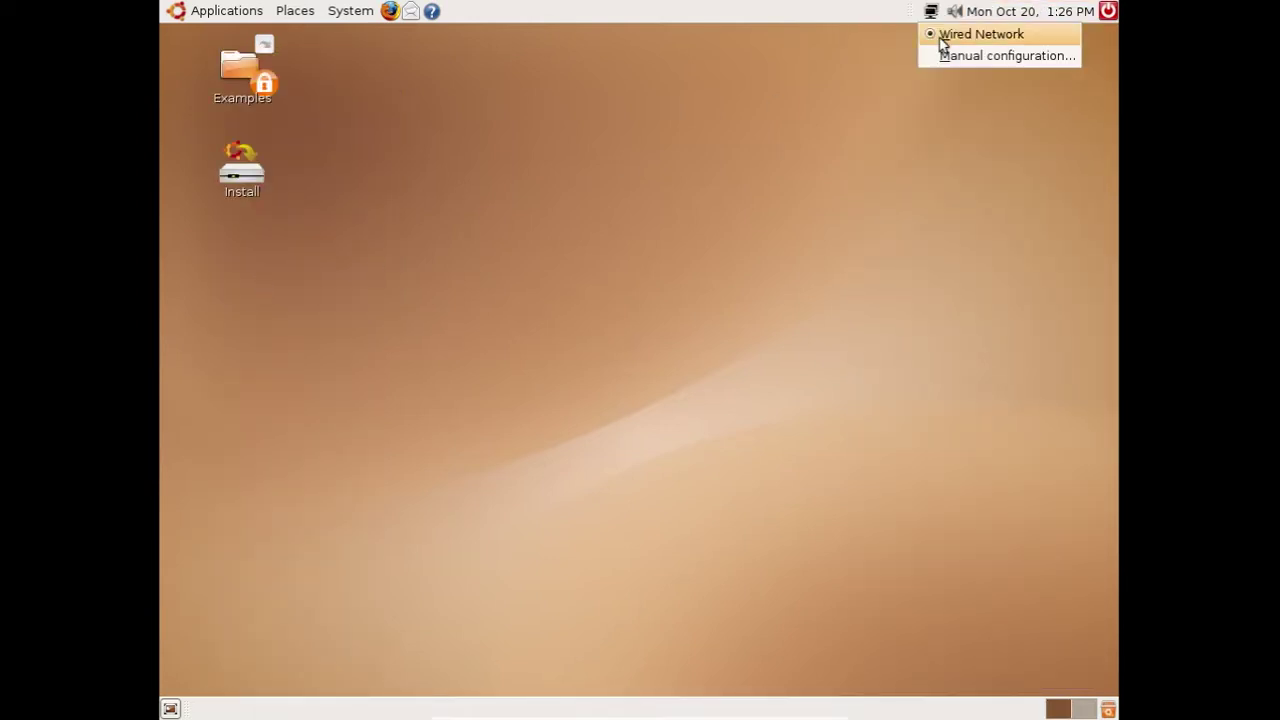
left_click(961, 11)
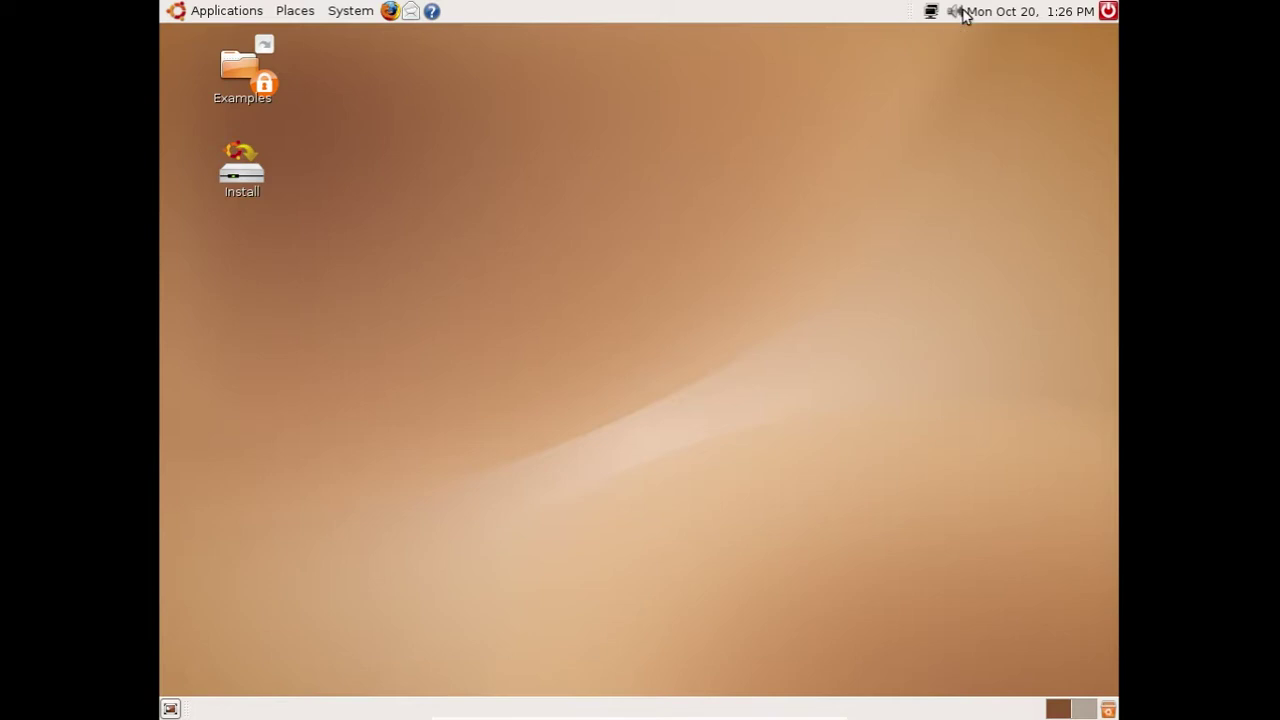
left_click(955, 14)
mouse_move(955, 70)
left_mouse_down()
mouse_move(954, 120)
mouse_move(955, 86)
left_mouse_up()
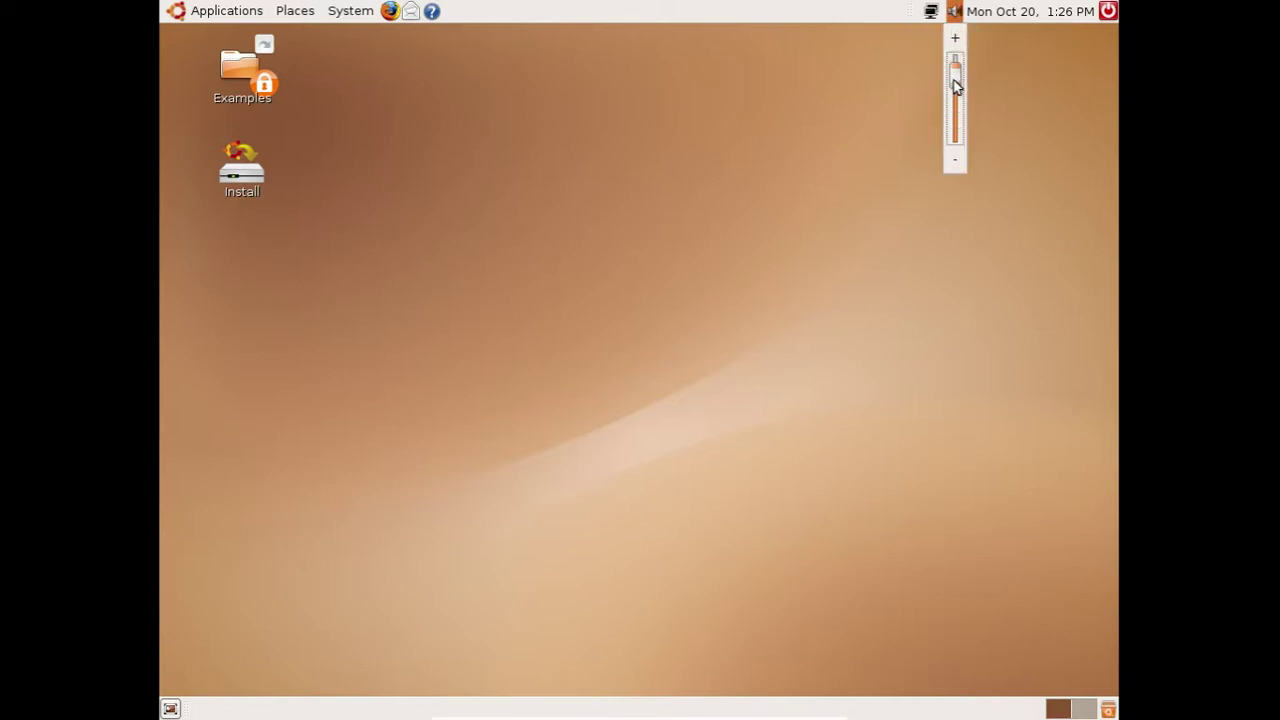
Step: View the clock's calendar for October 2014 and close it
left_click(1040, 11)
left_click(1040, 11)
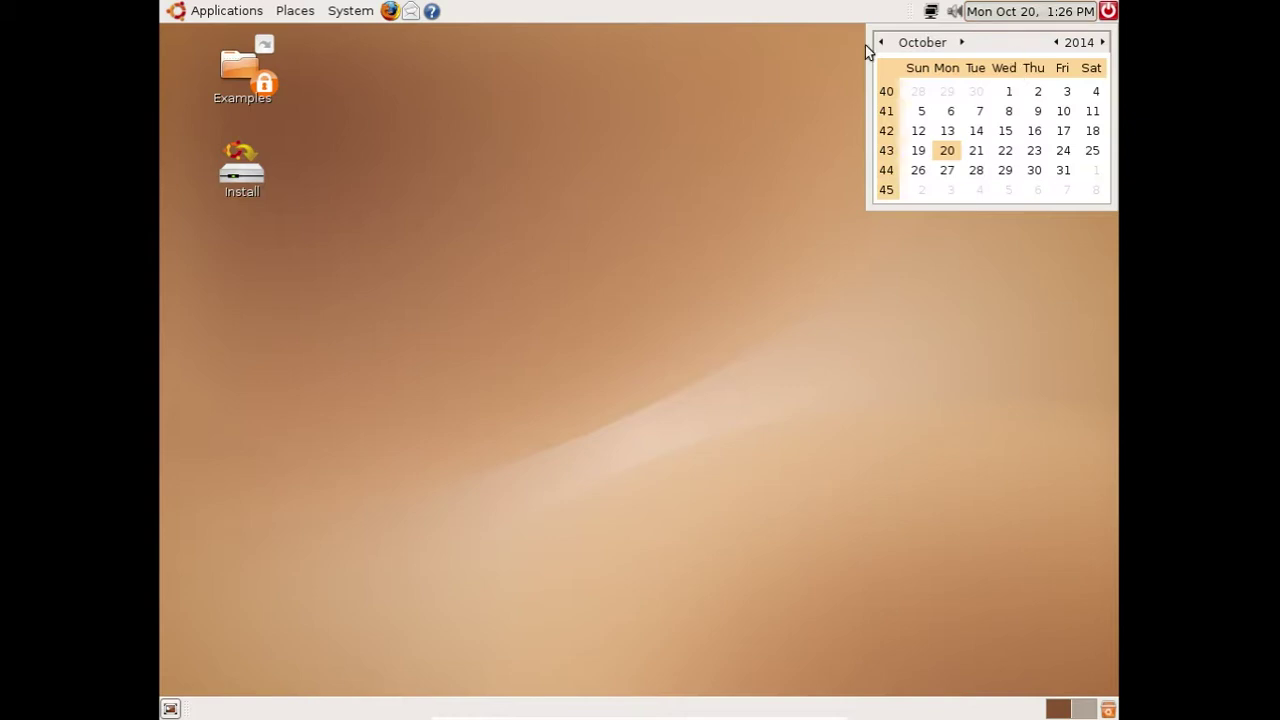
left_click(1025, 11)
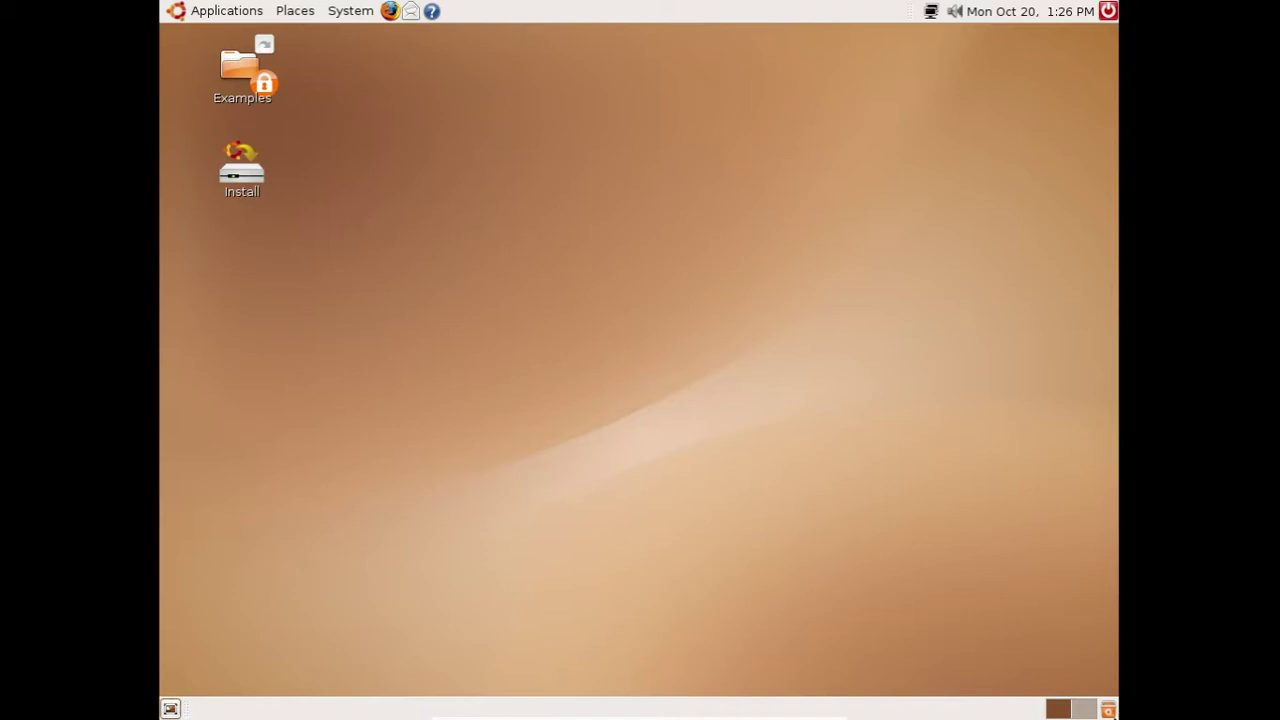
Step: Open the Trash in the file browser and move its window clear of the desktop icons
left_click(1108, 709)
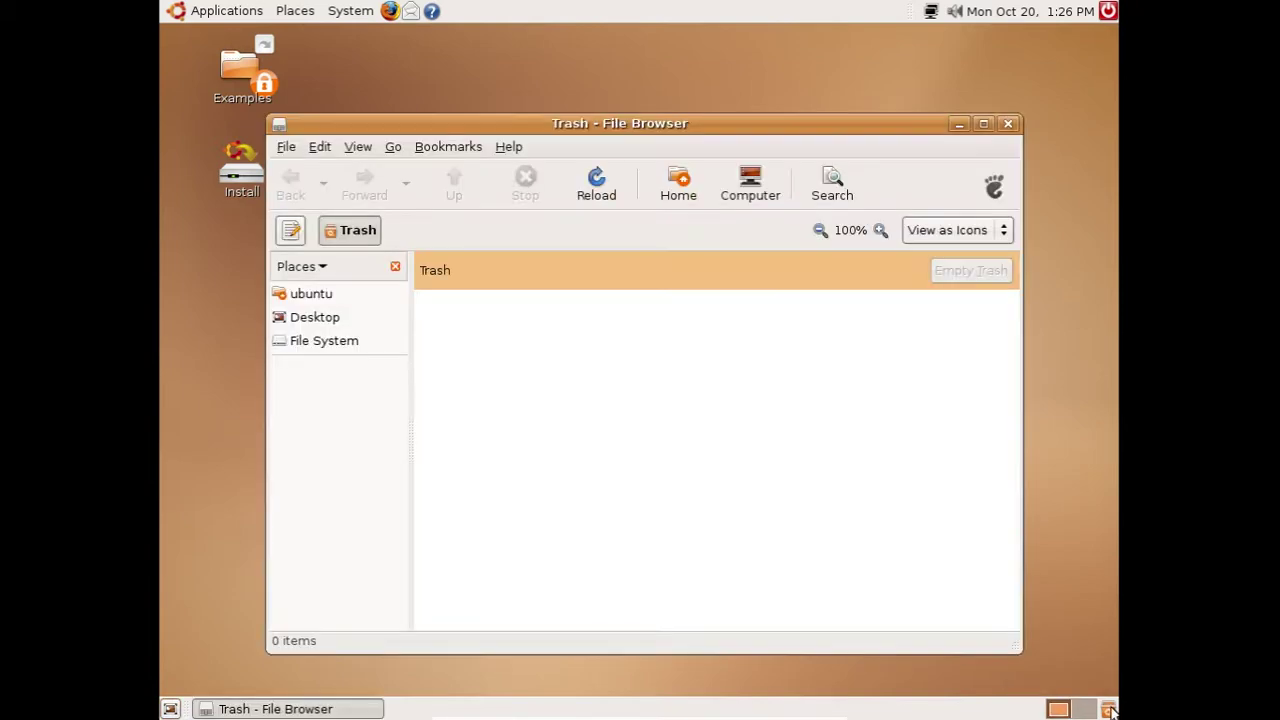
left_click_drag(419, 125, 468, 125)
Step: Create a new folder on the desktop, leave its default name, and move it into the Trash window
right_click(194, 275)
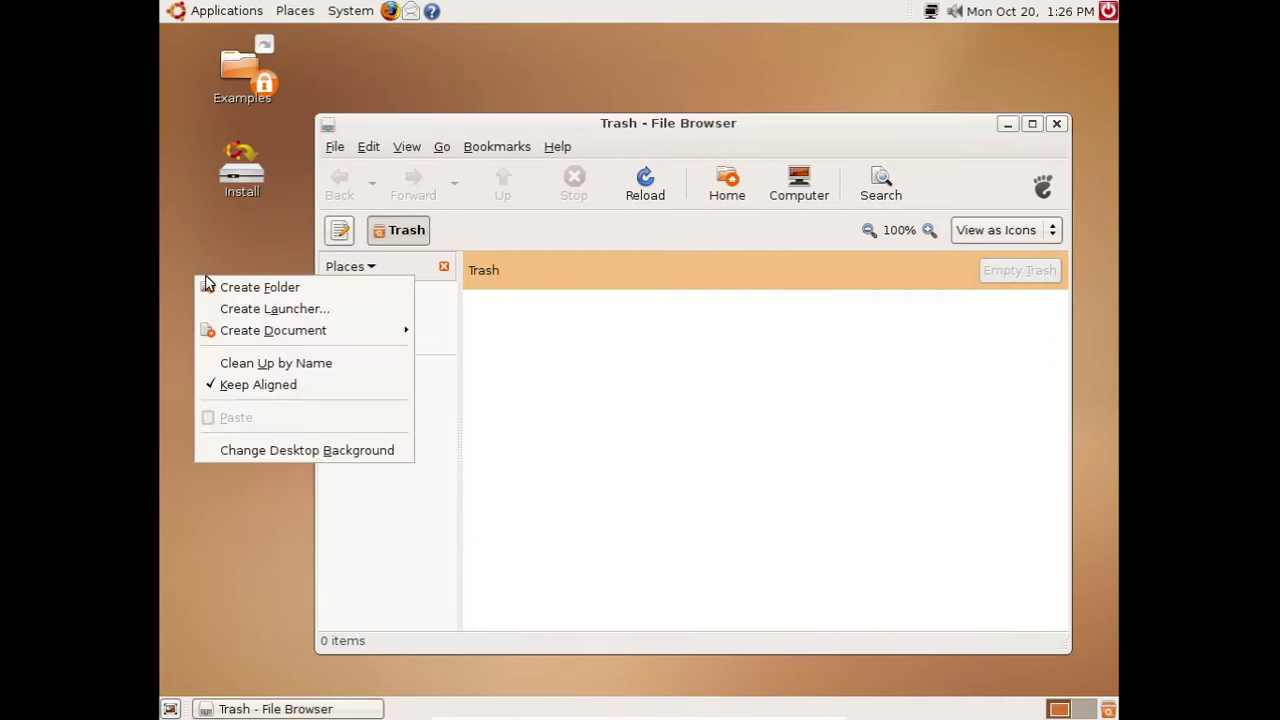
left_click(222, 287)
type("testing")
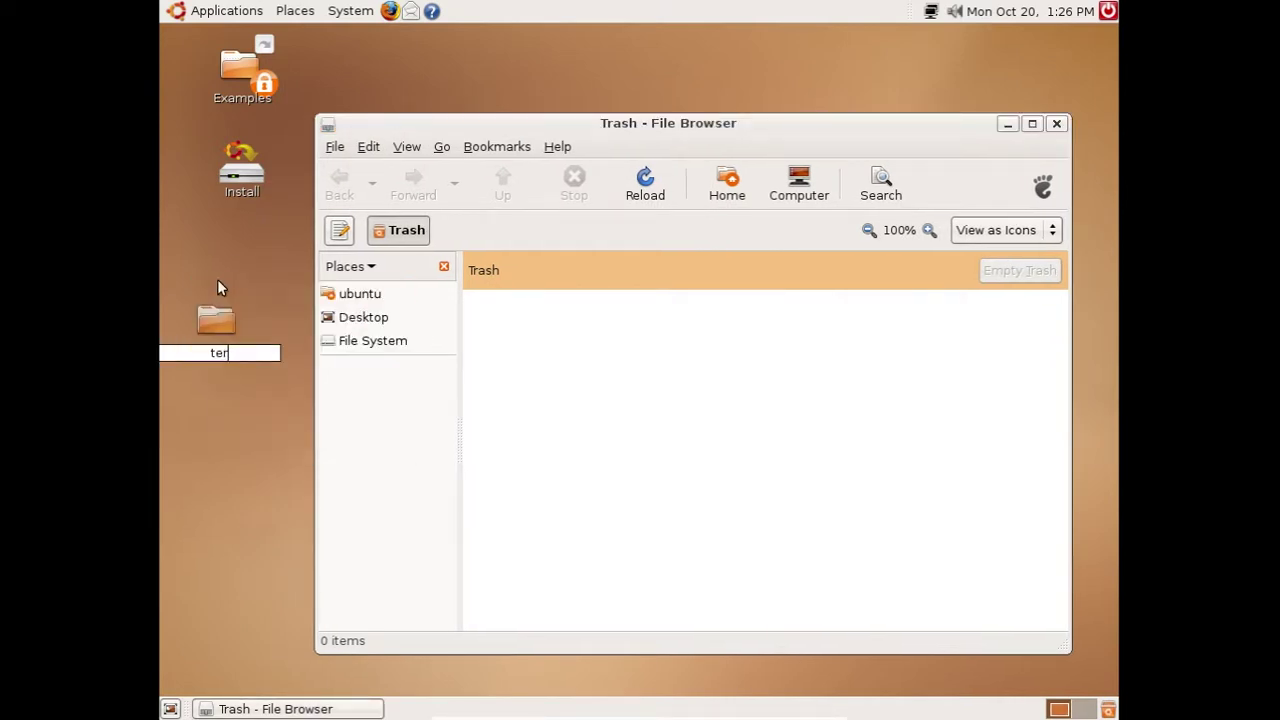
key("Escape")
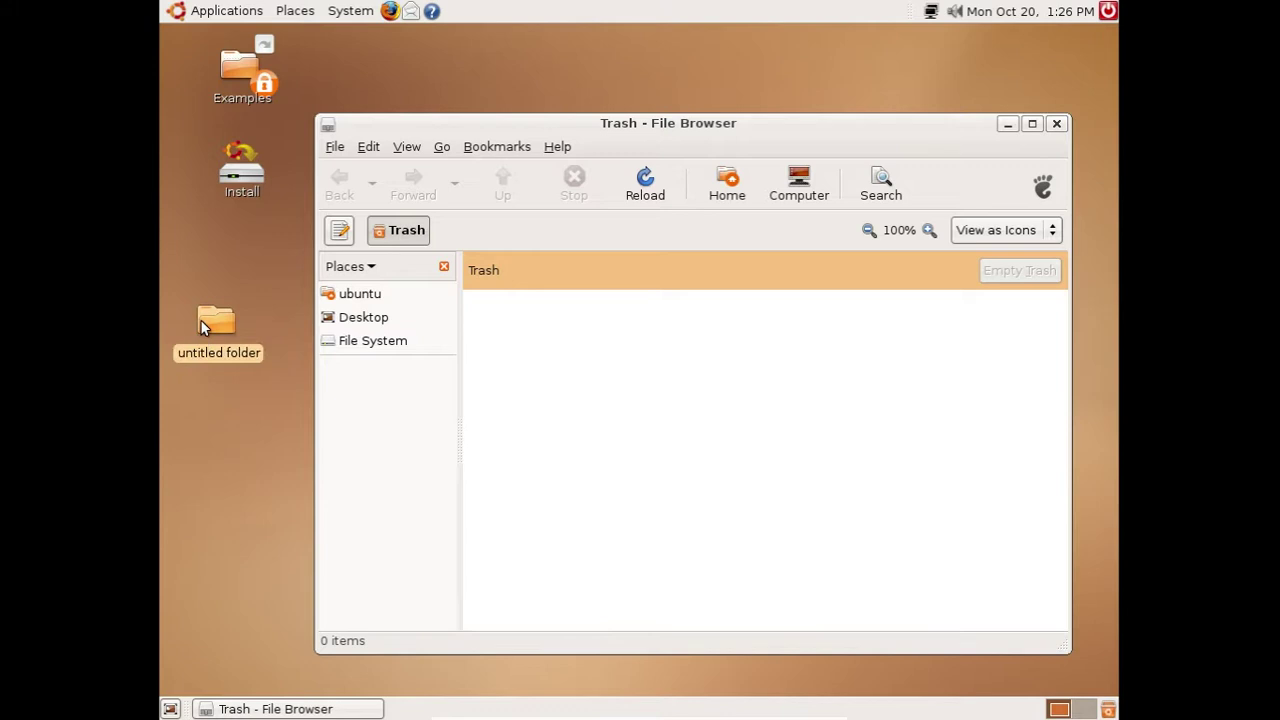
left_click_drag(200, 319, 632, 326)
Step: Look over the file browser's menus, view the About Nautilus information, and close it
left_click(390, 297)
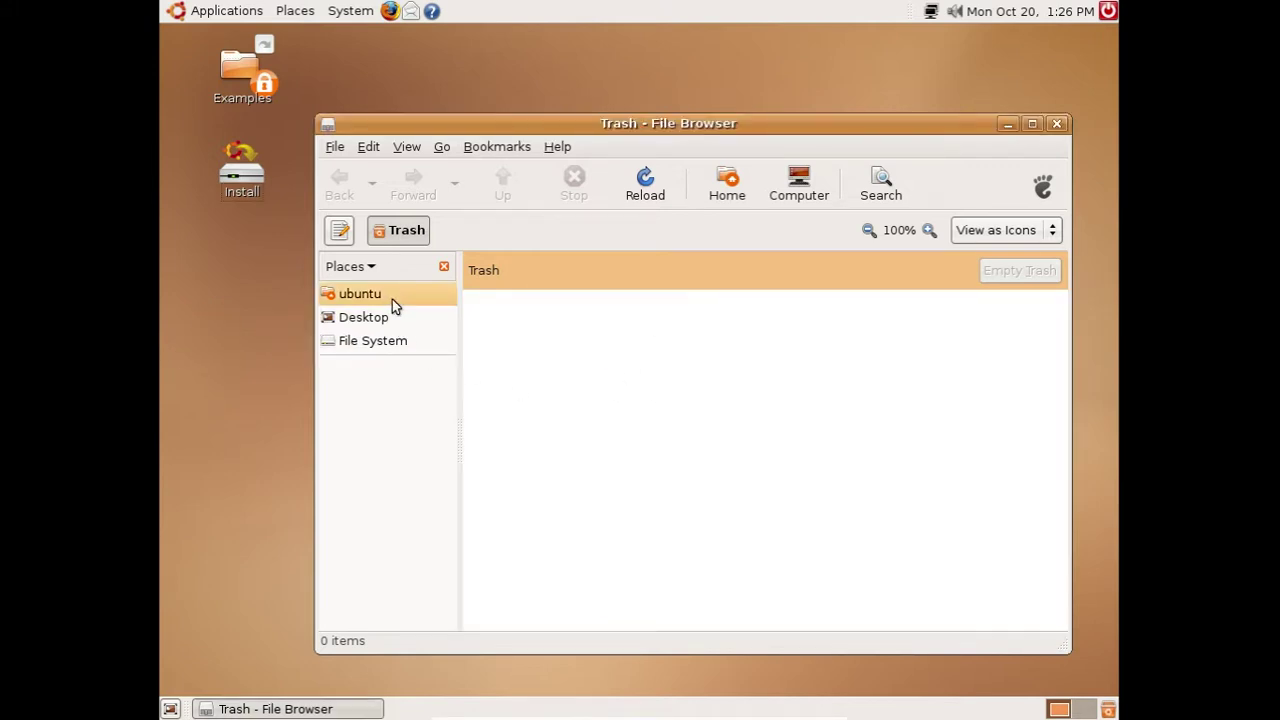
left_click(335, 146)
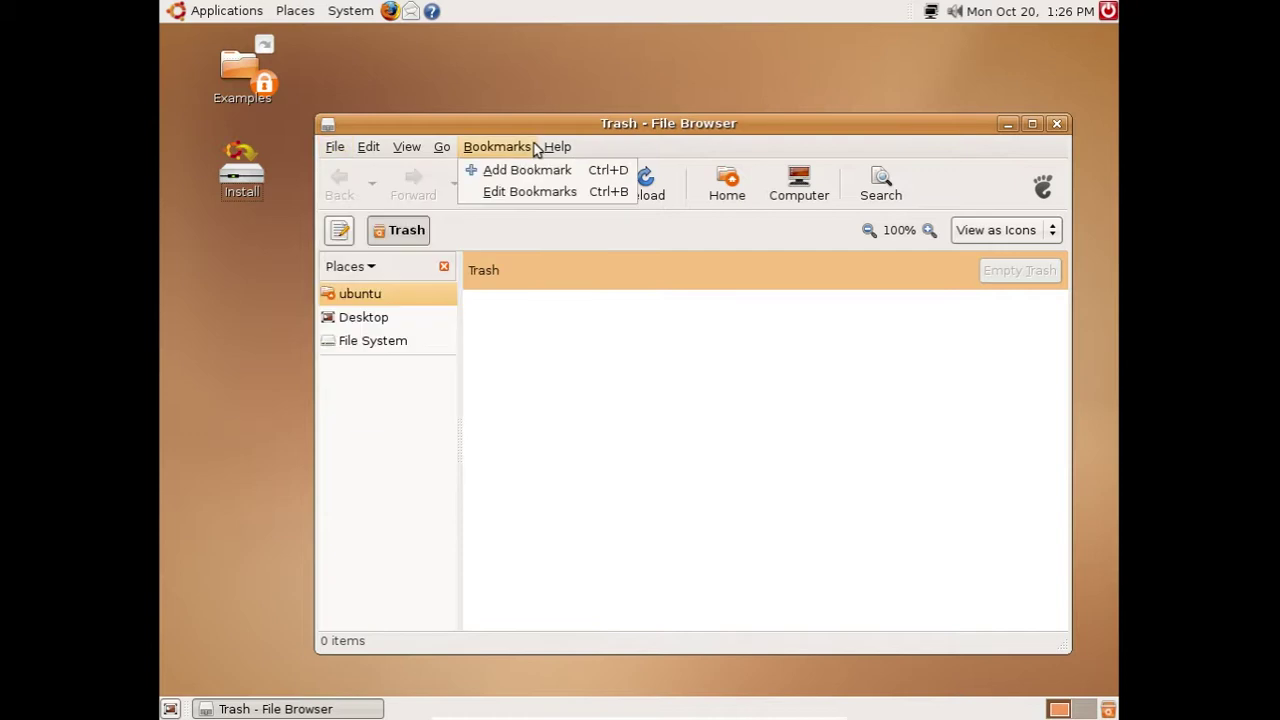
mouse_move(556, 148)
left_click(605, 278)
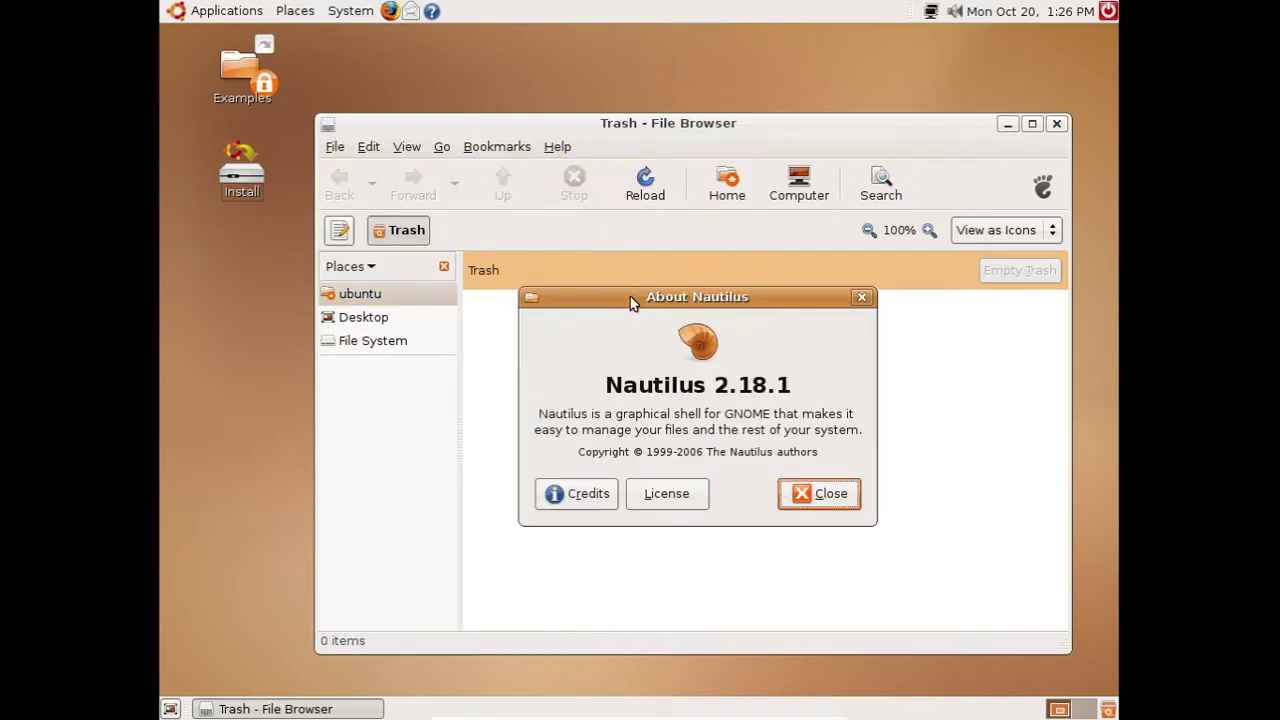
left_click(812, 490)
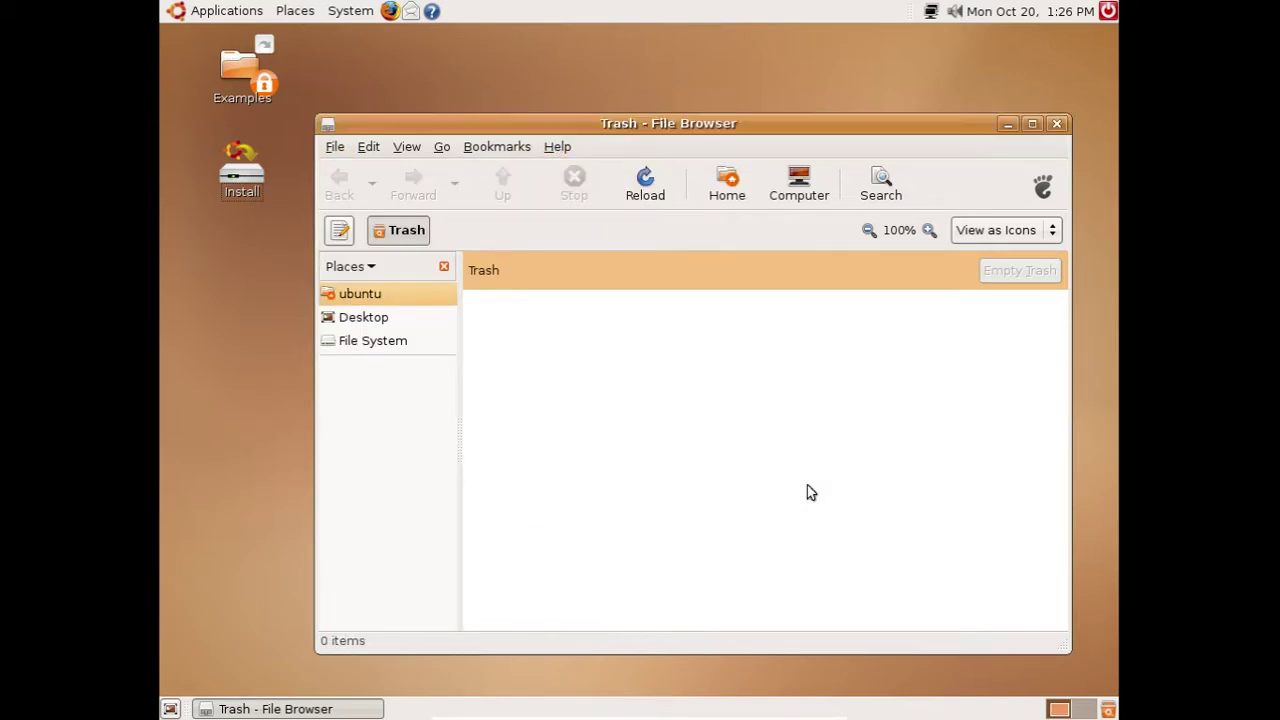
Step: Look over the installed Internet, Office and Sound & Video programs and launch the Rhythmbox Music Player
left_click(214, 12)
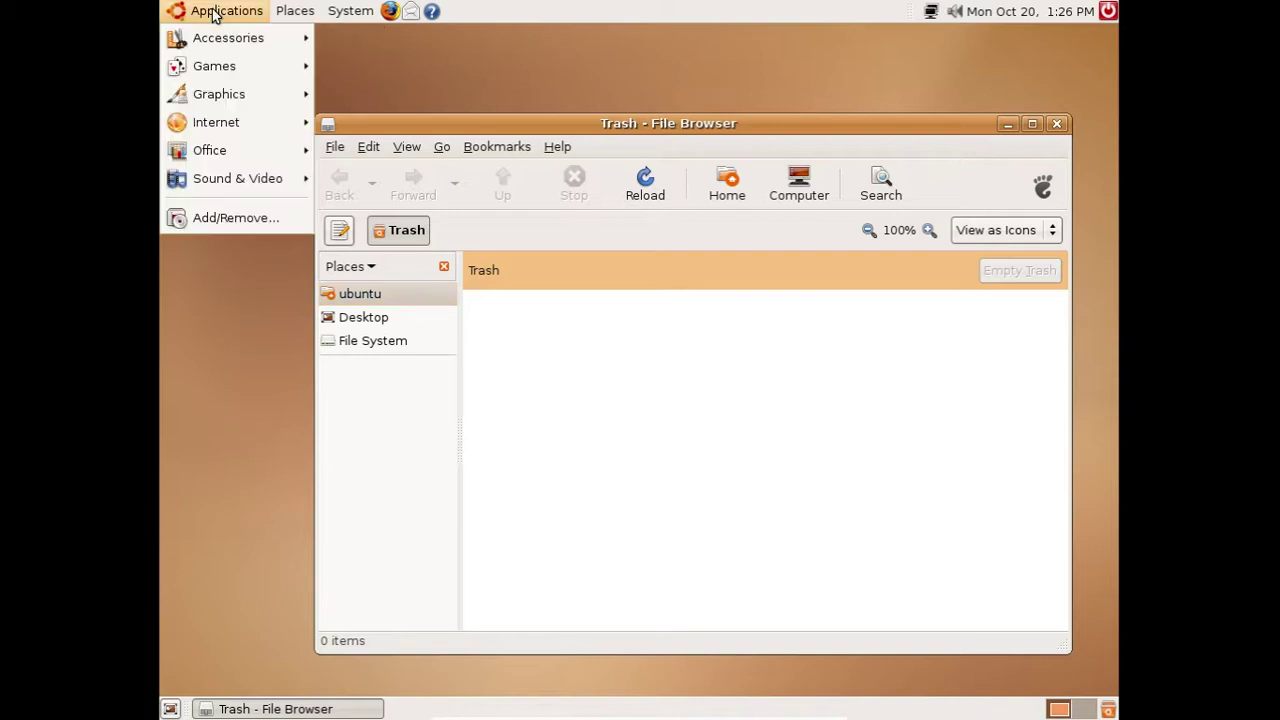
mouse_move(239, 104)
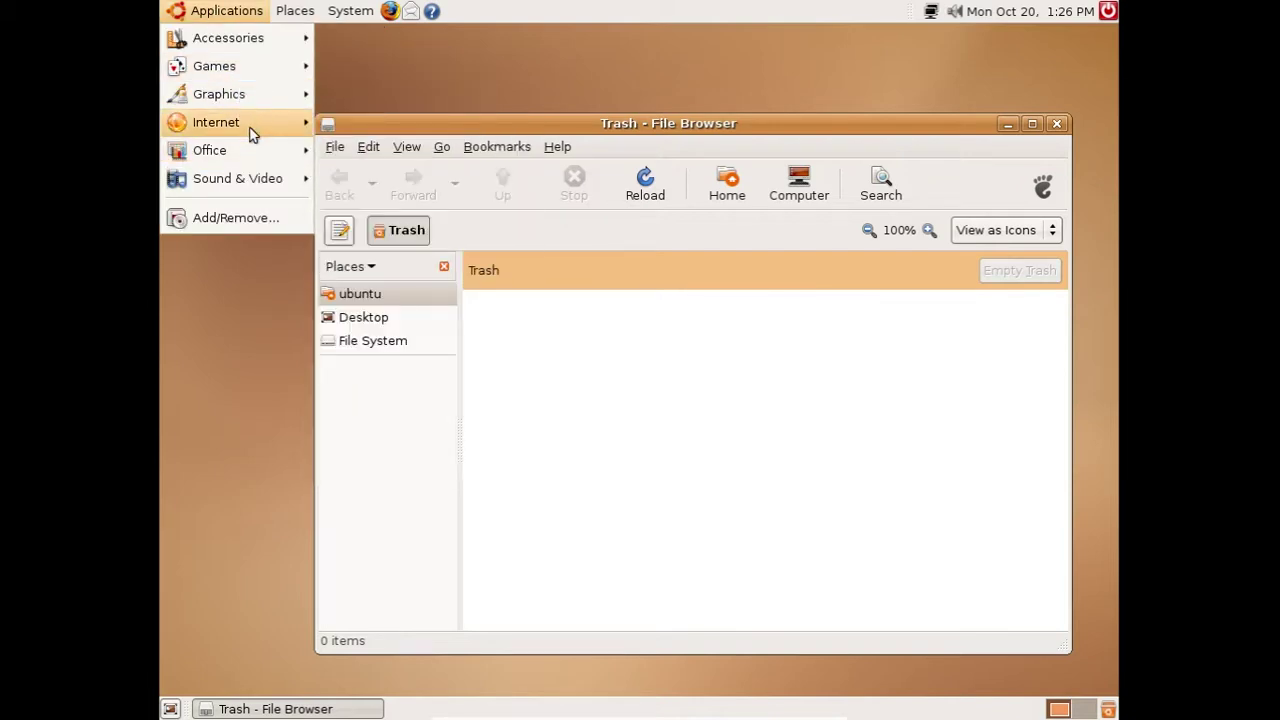
mouse_move(251, 125)
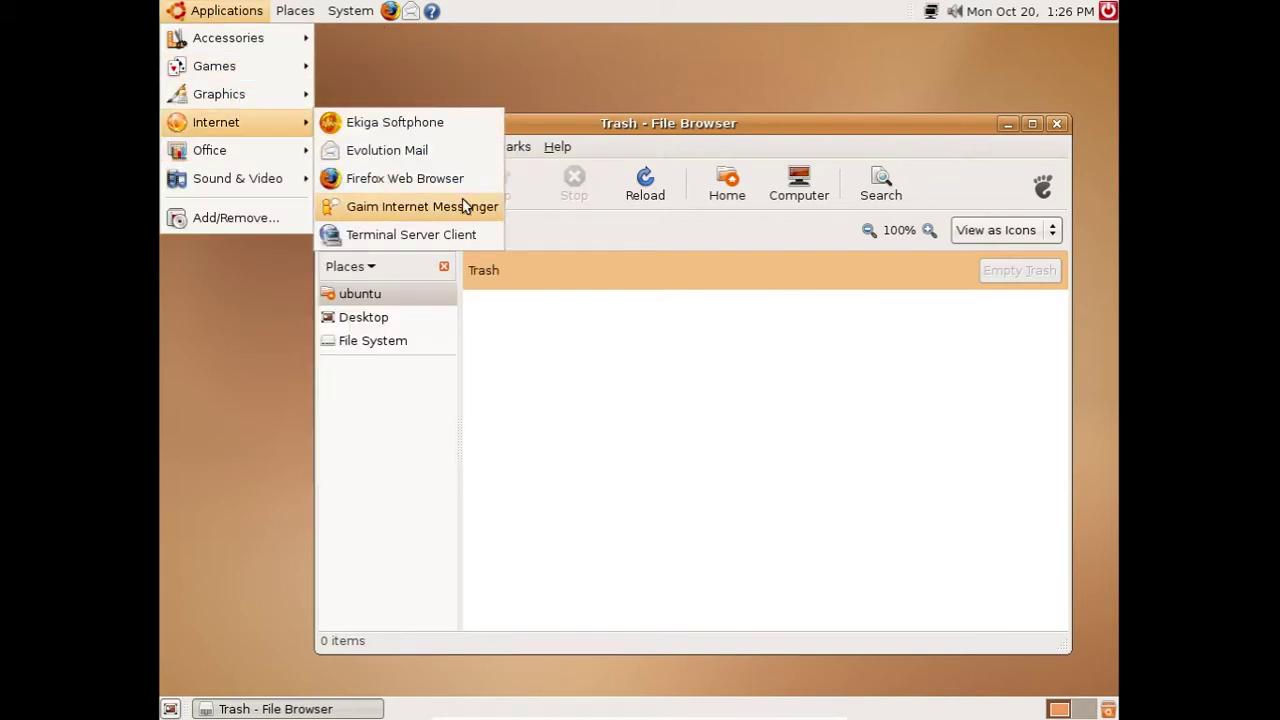
mouse_move(229, 149)
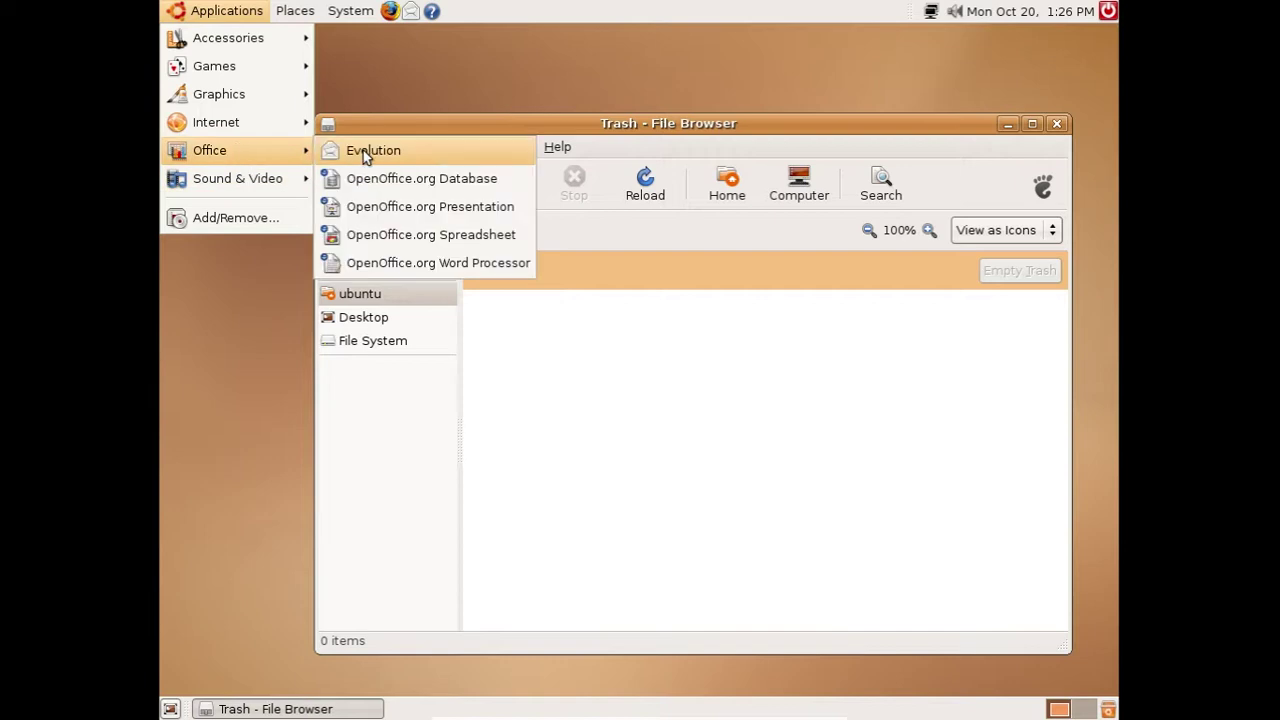
mouse_move(230, 184)
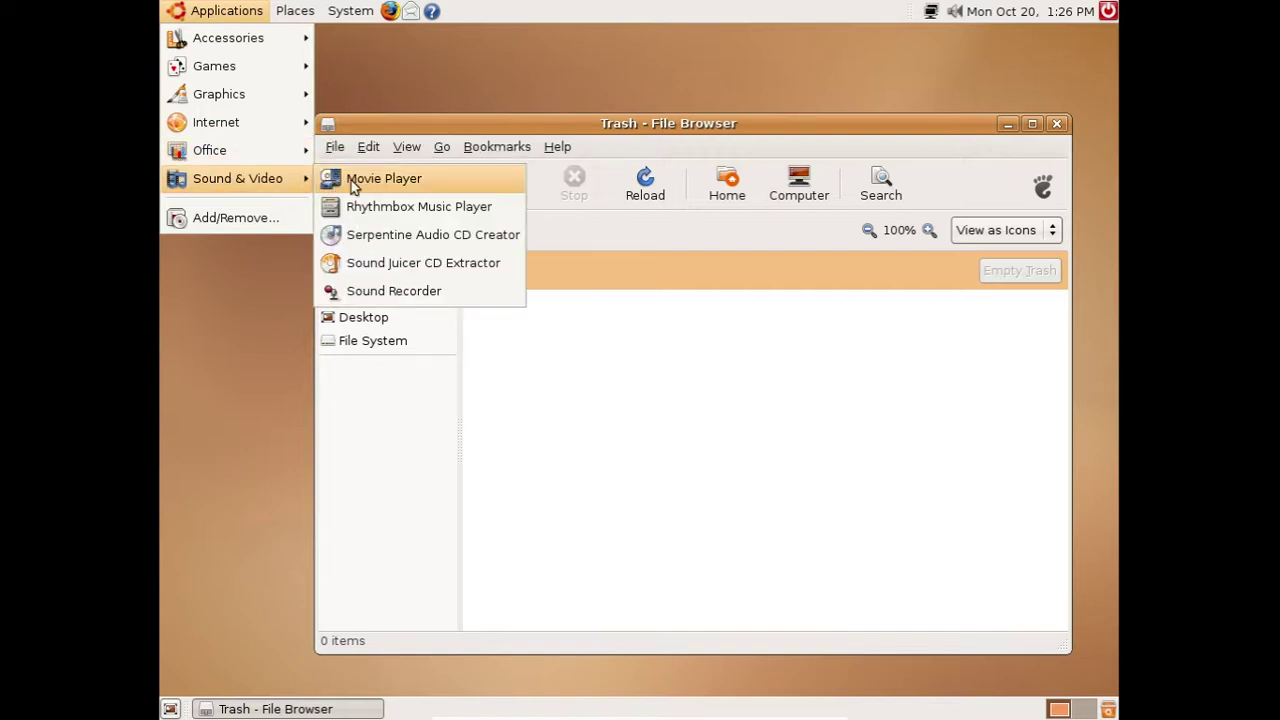
left_click(468, 206)
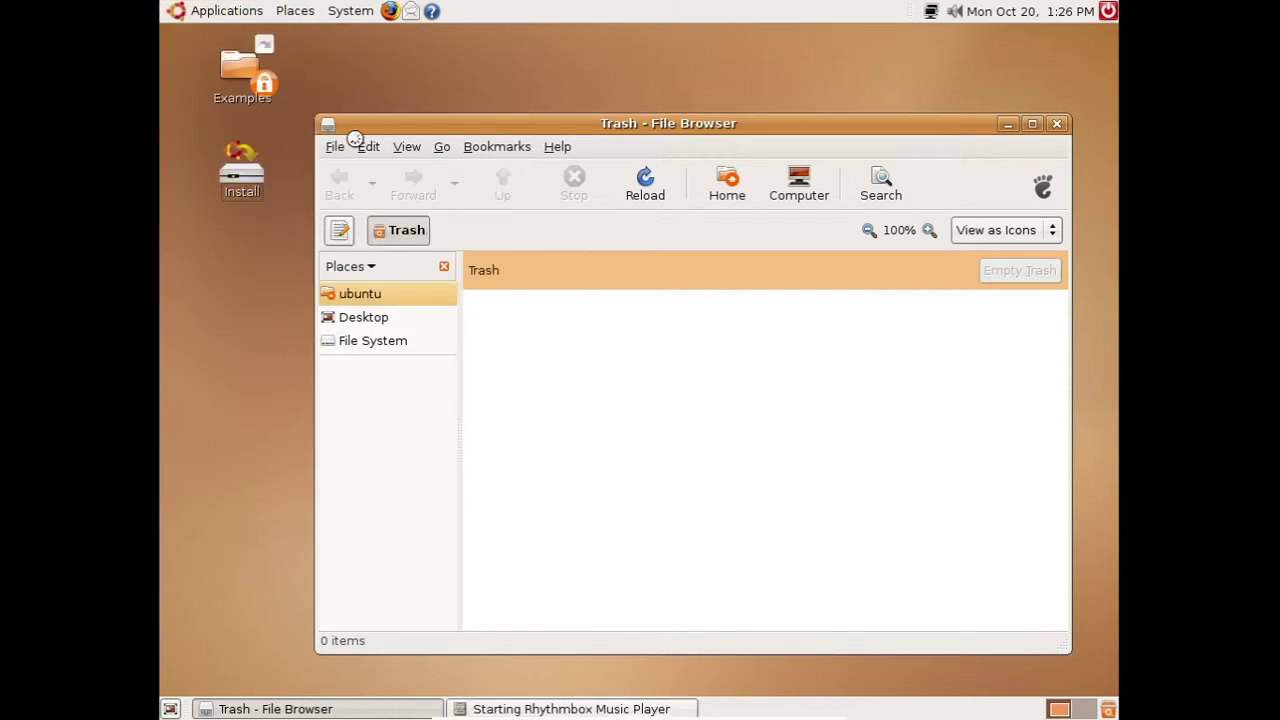
Step: Open the Computer location and browse through Filesystem, home and ubuntu to the Desktop folder
left_click(313, 12)
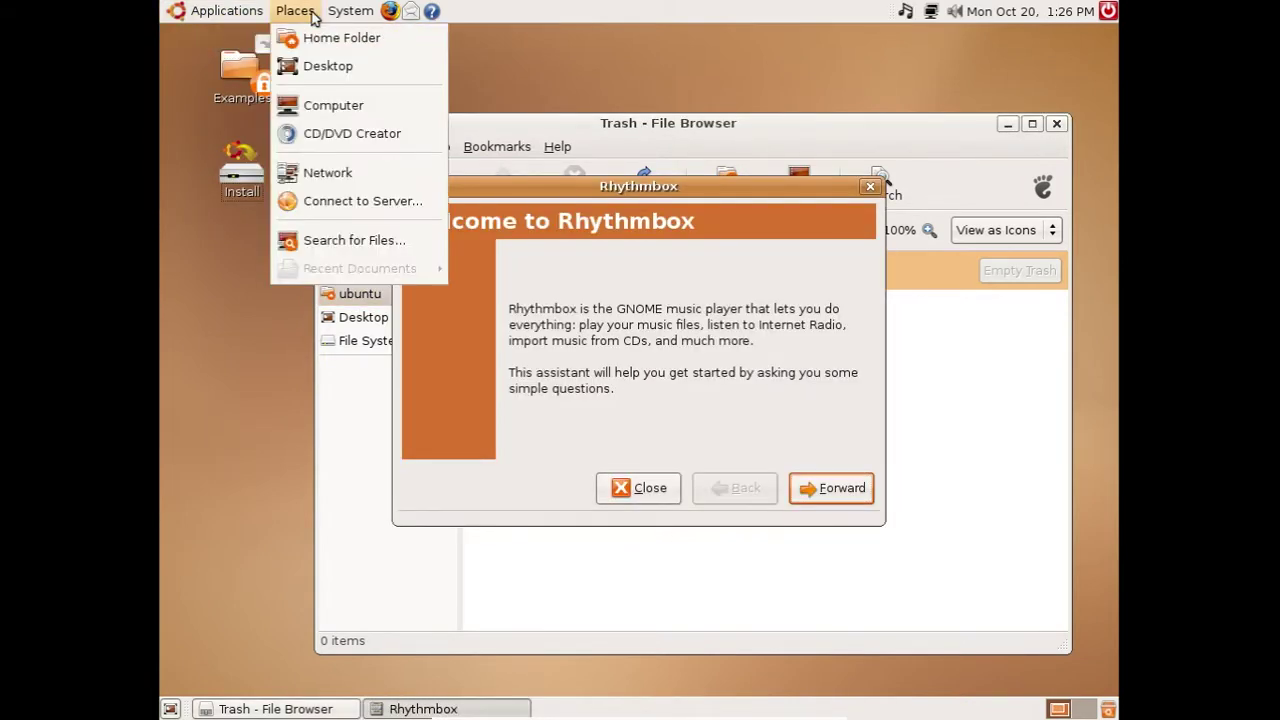
left_click(351, 106)
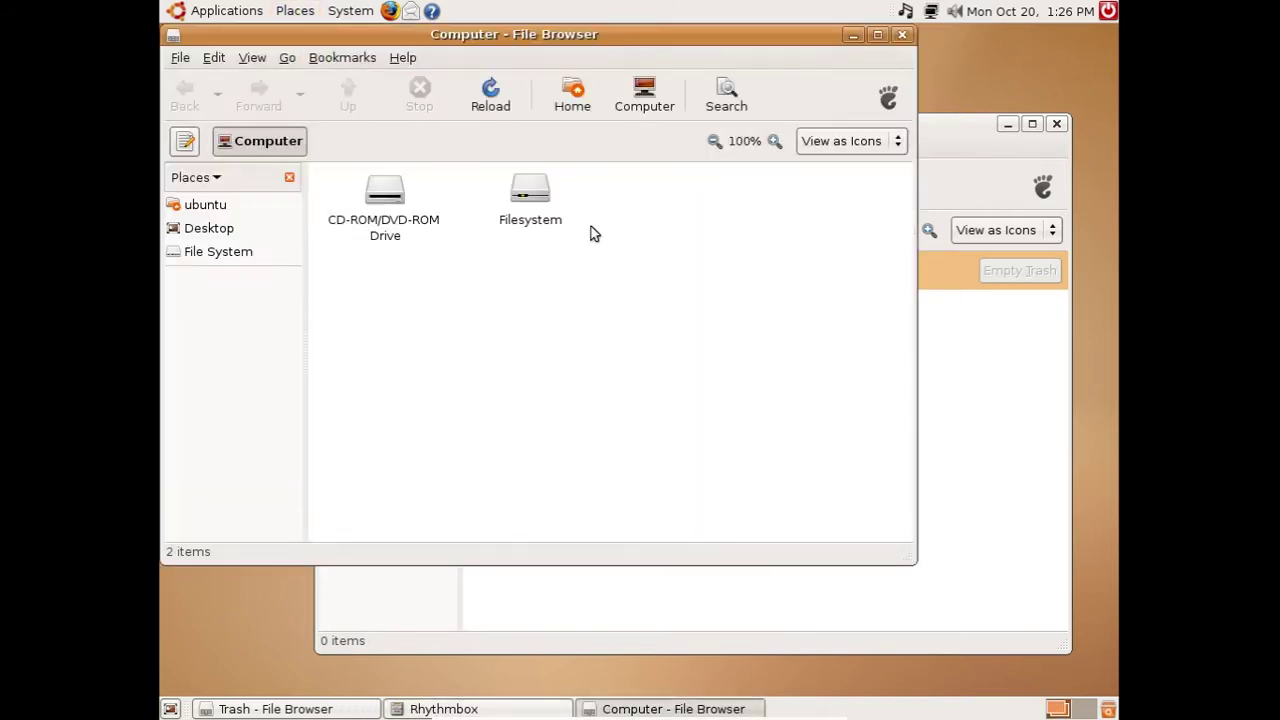
left_click(537, 195)
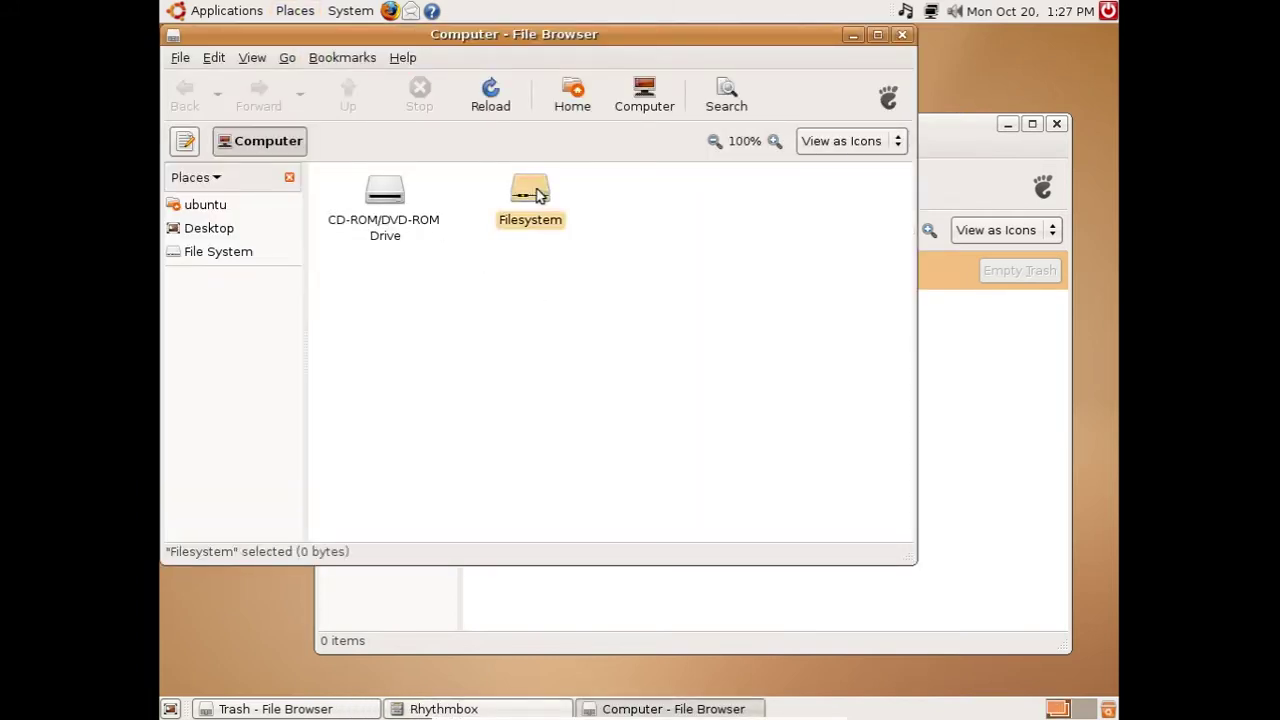
double_click(540, 195)
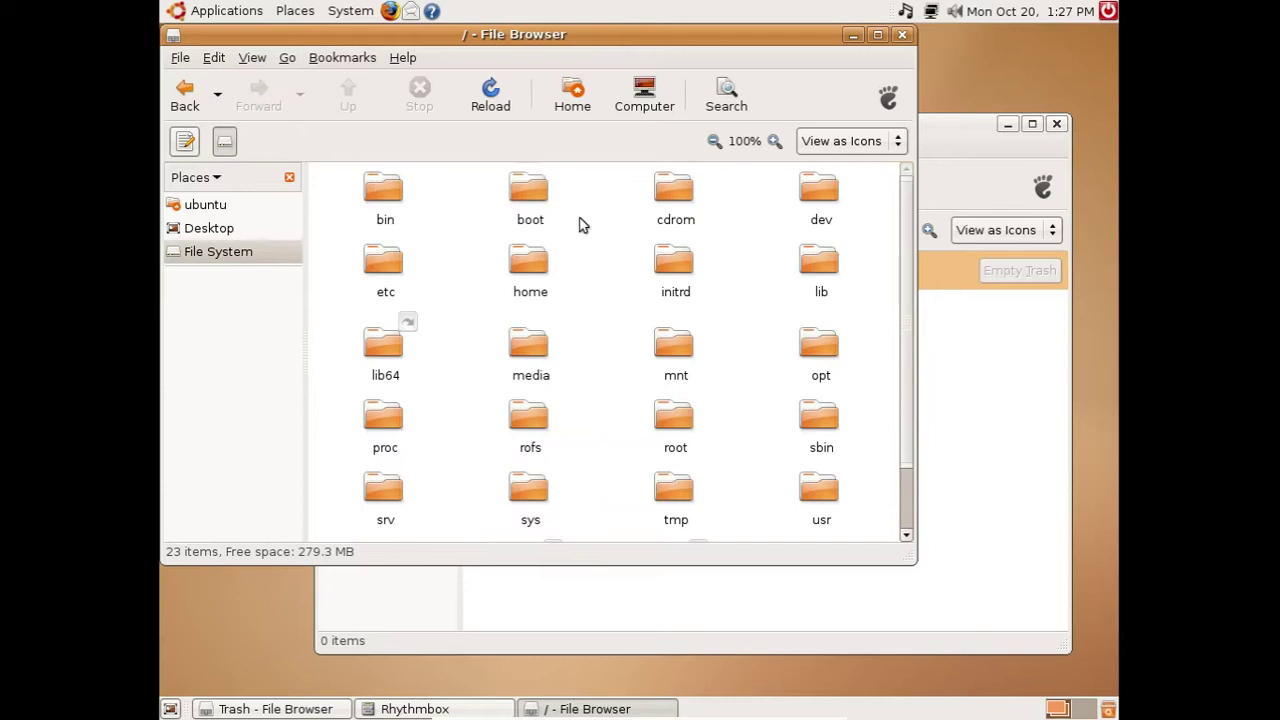
scroll(606, 233, "down", 2)
scroll(606, 241, "up", 2)
double_click(528, 264)
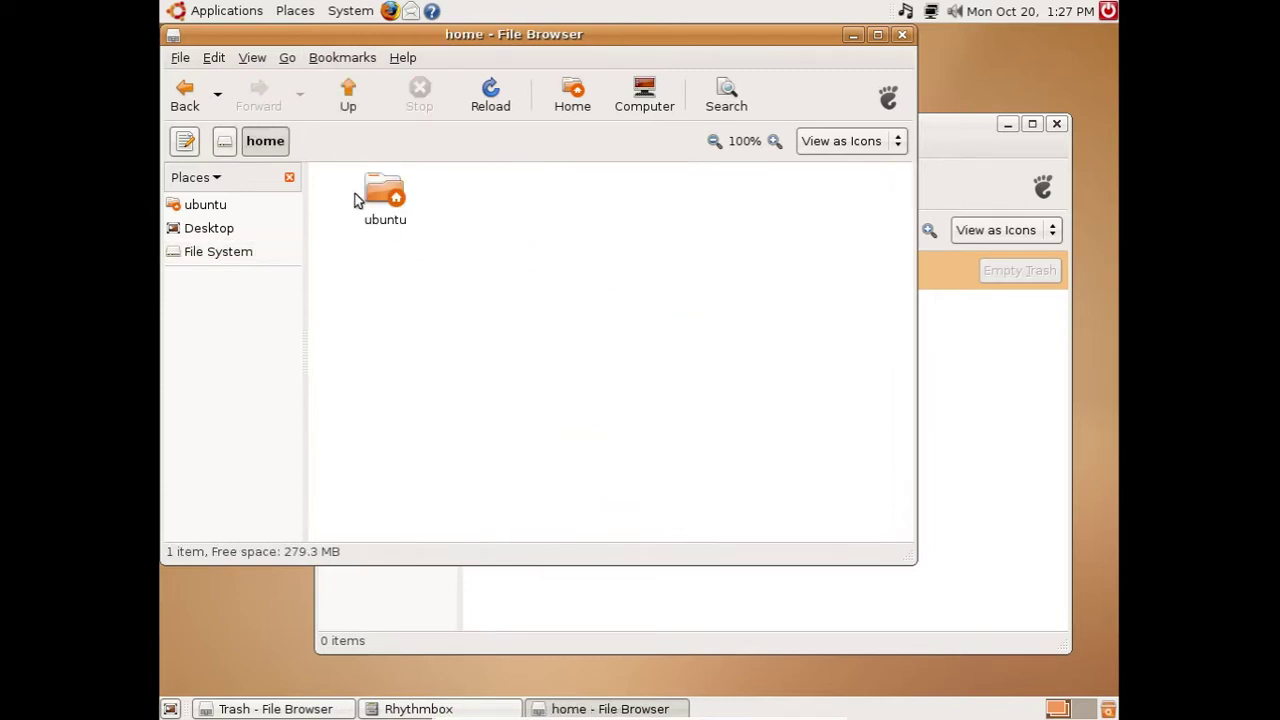
double_click(382, 195)
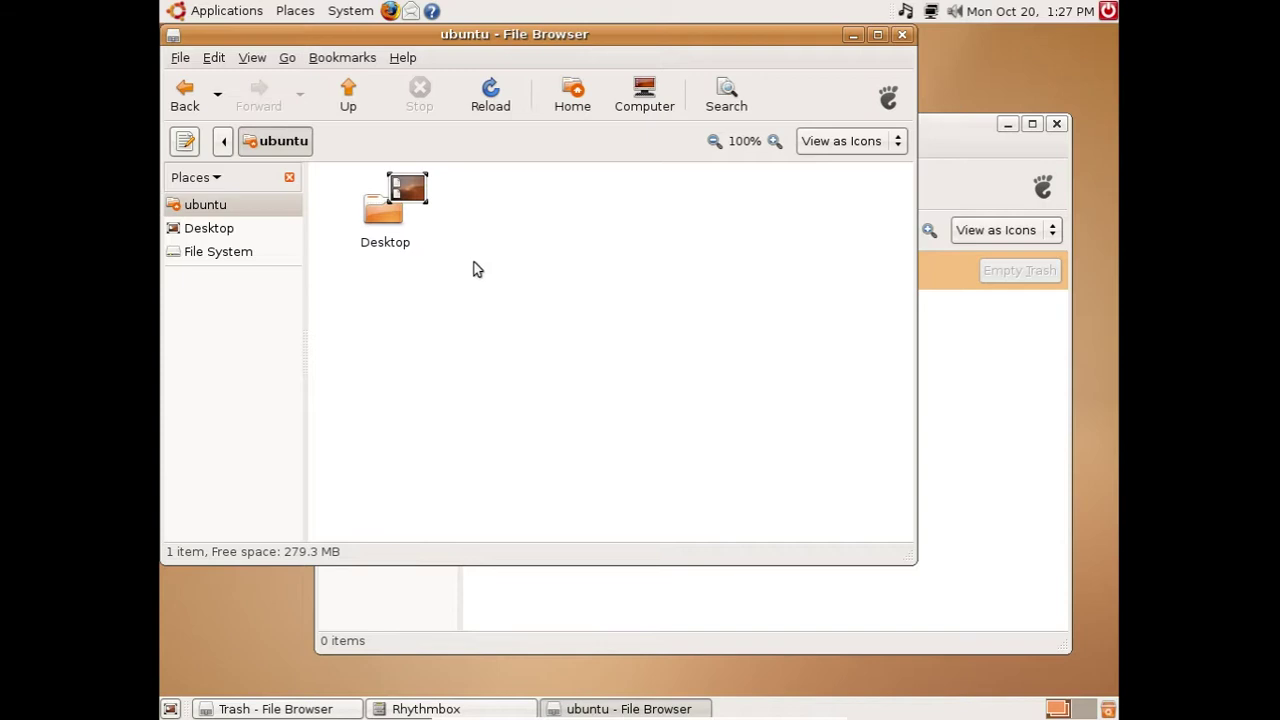
double_click(389, 225)
Step: Cycle through the open Rhythmbox, Desktop and Trash windows, and close the Desktop file browser window
left_click(447, 708)
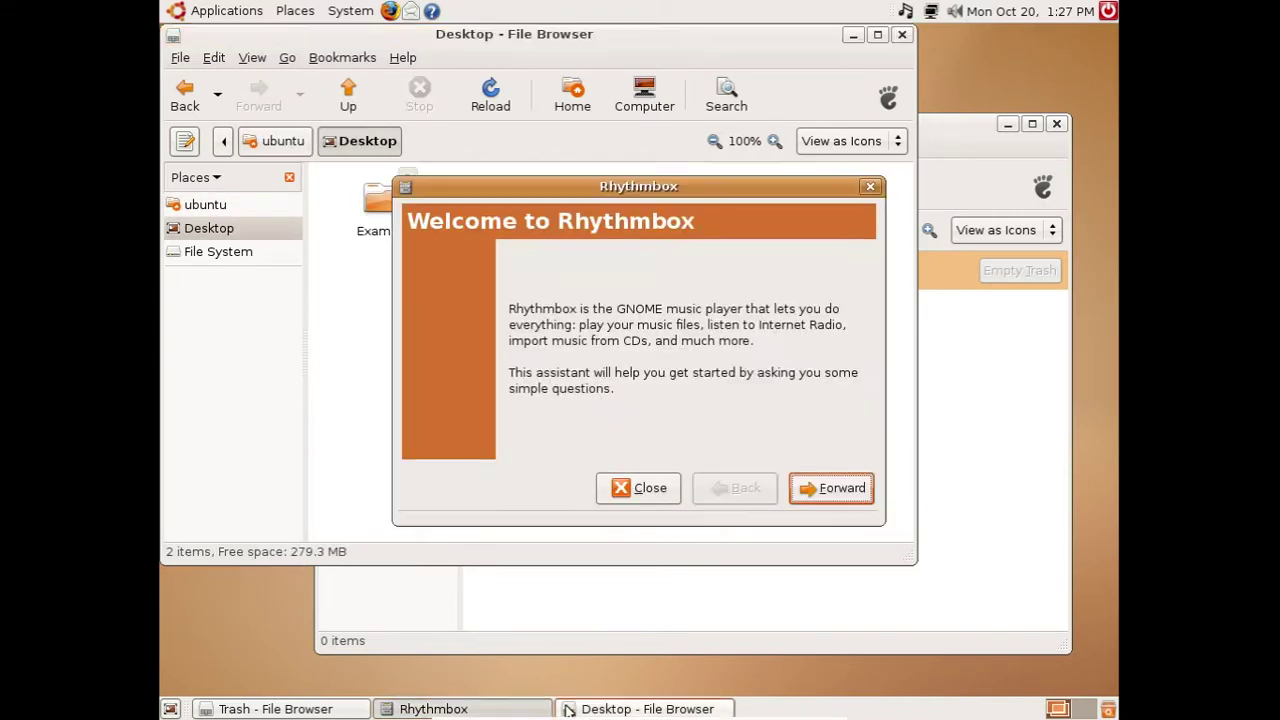
left_click(668, 709)
key("alt+Tab")
key("alt+Tab")
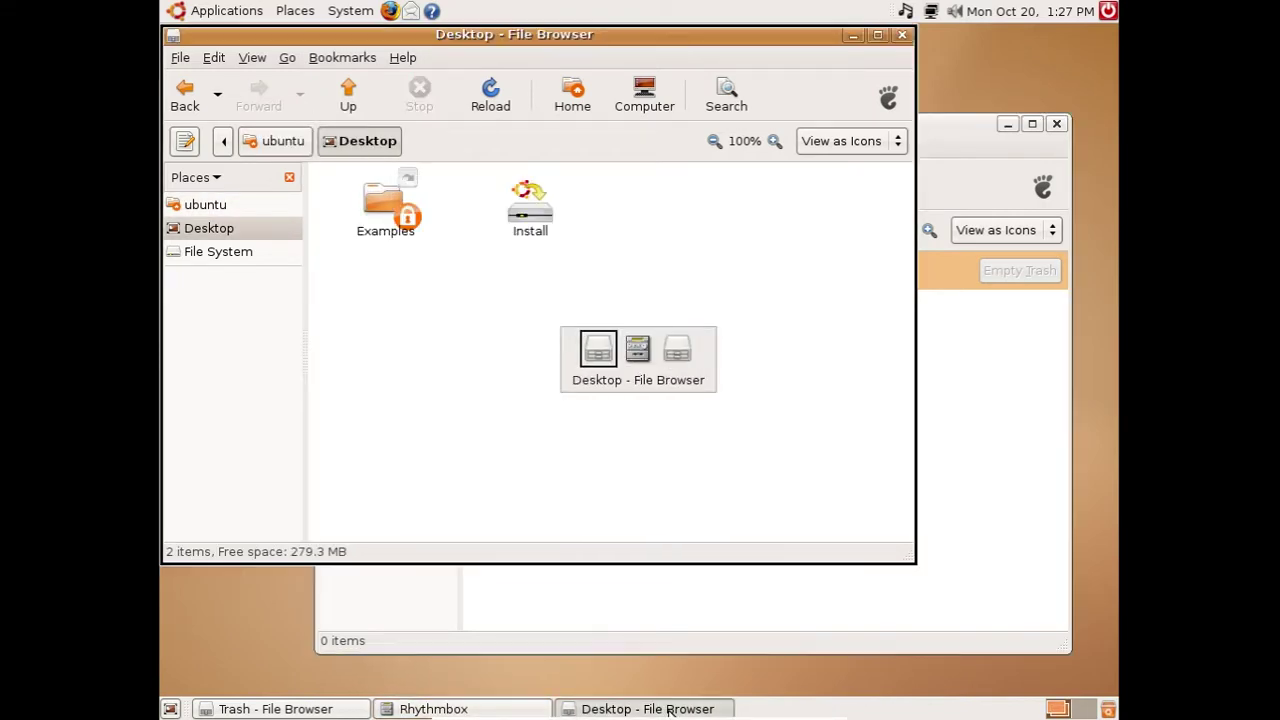
key("alt+Tab")
key("alt+Tab")
key("alt+Tab")
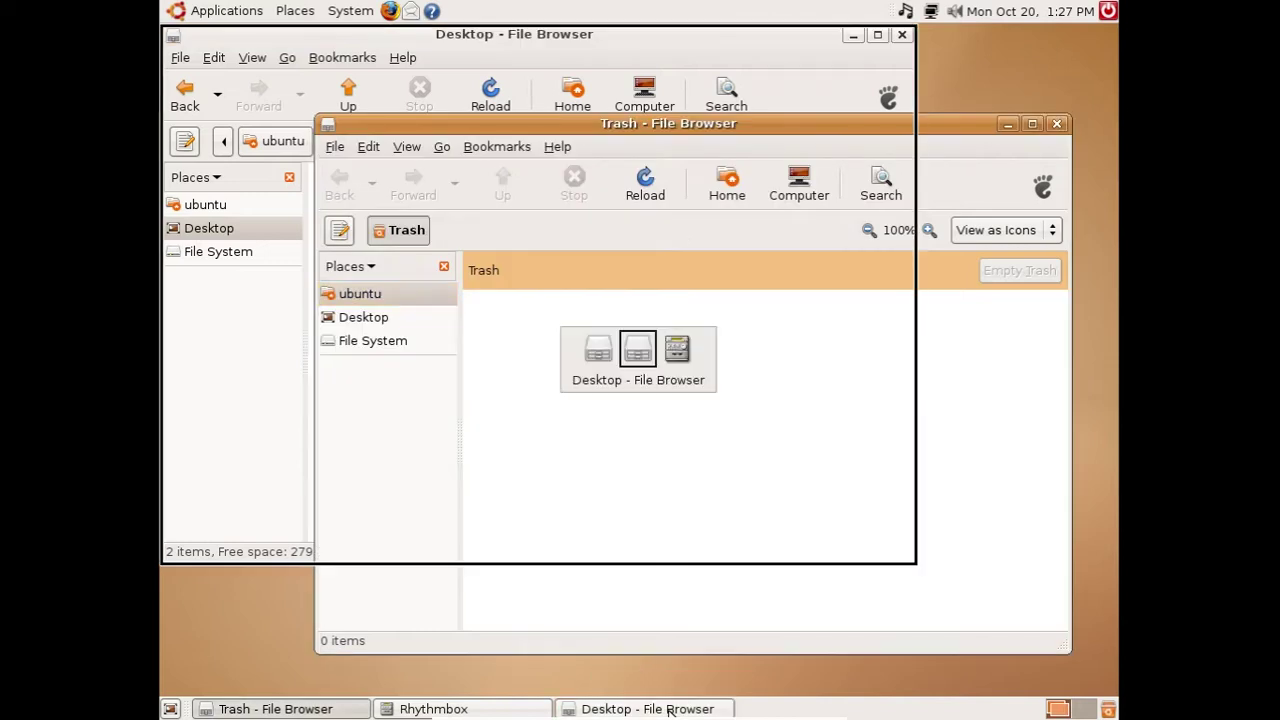
key("alt+Tab")
key("Escape")
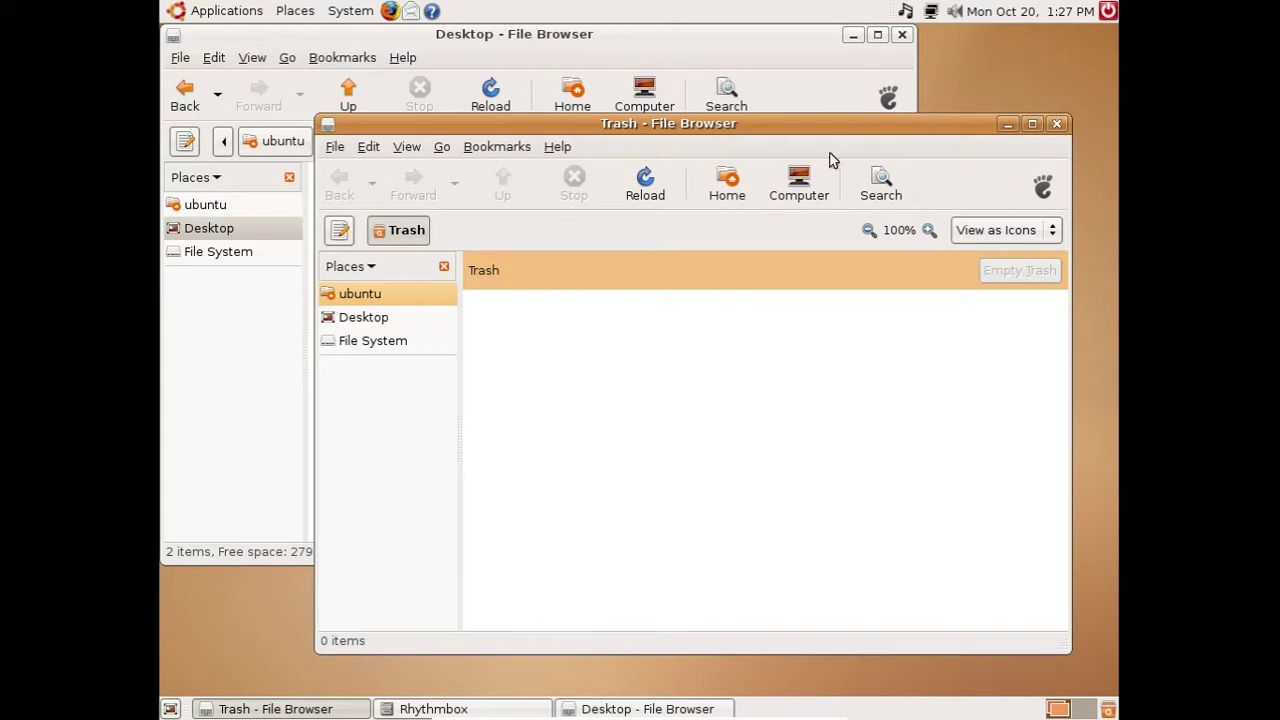
left_click(561, 37)
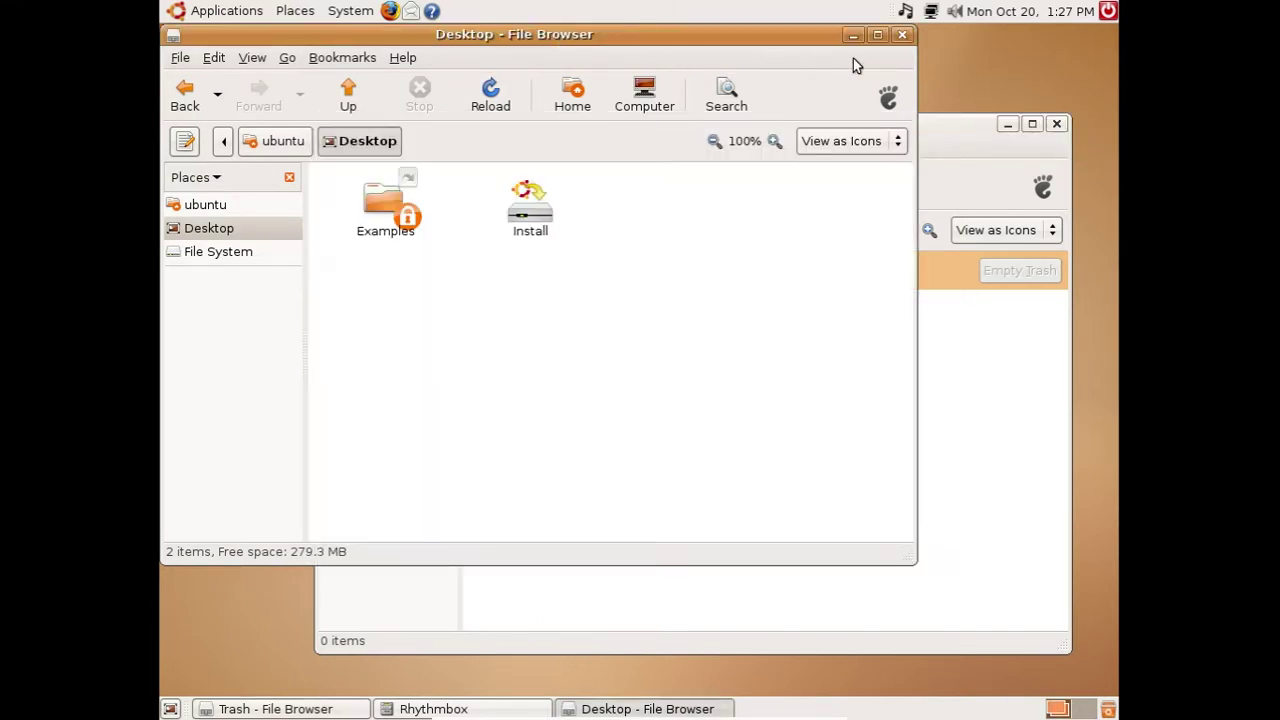
left_click(900, 36)
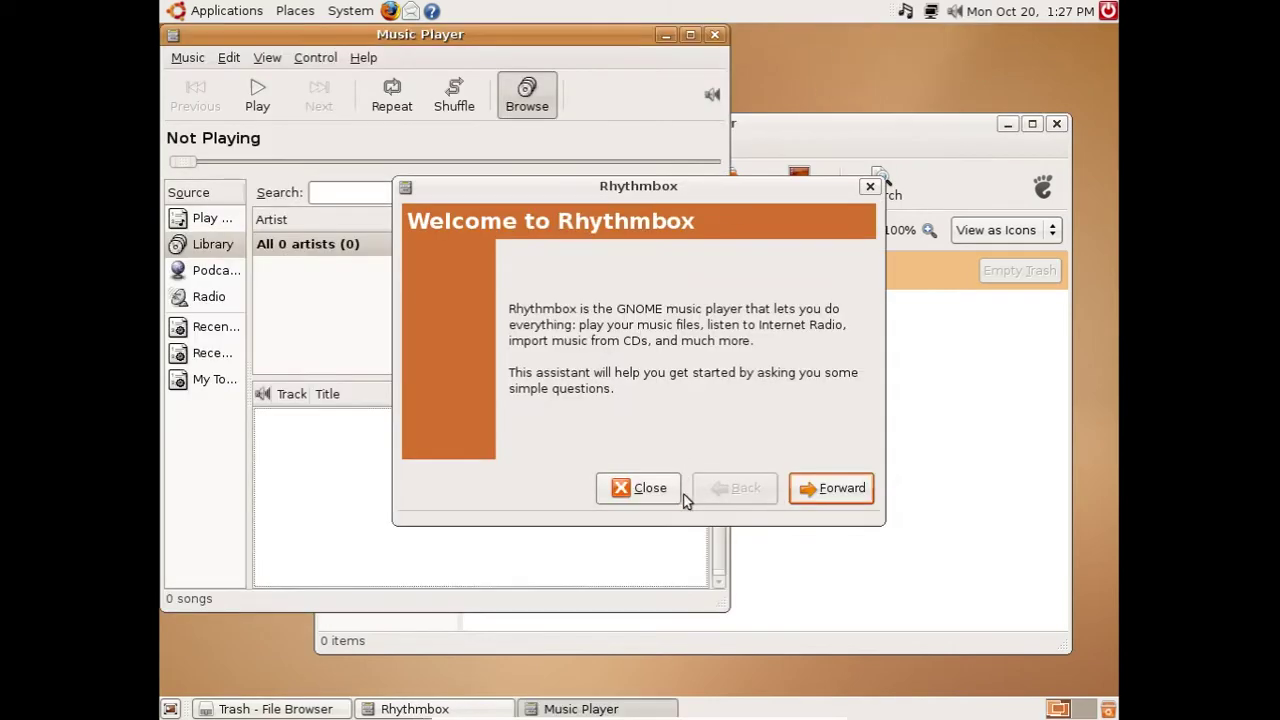
Step: Advance the Rhythmbox assistant to the music library setup page and close the assistant without entering a location
left_click(823, 490)
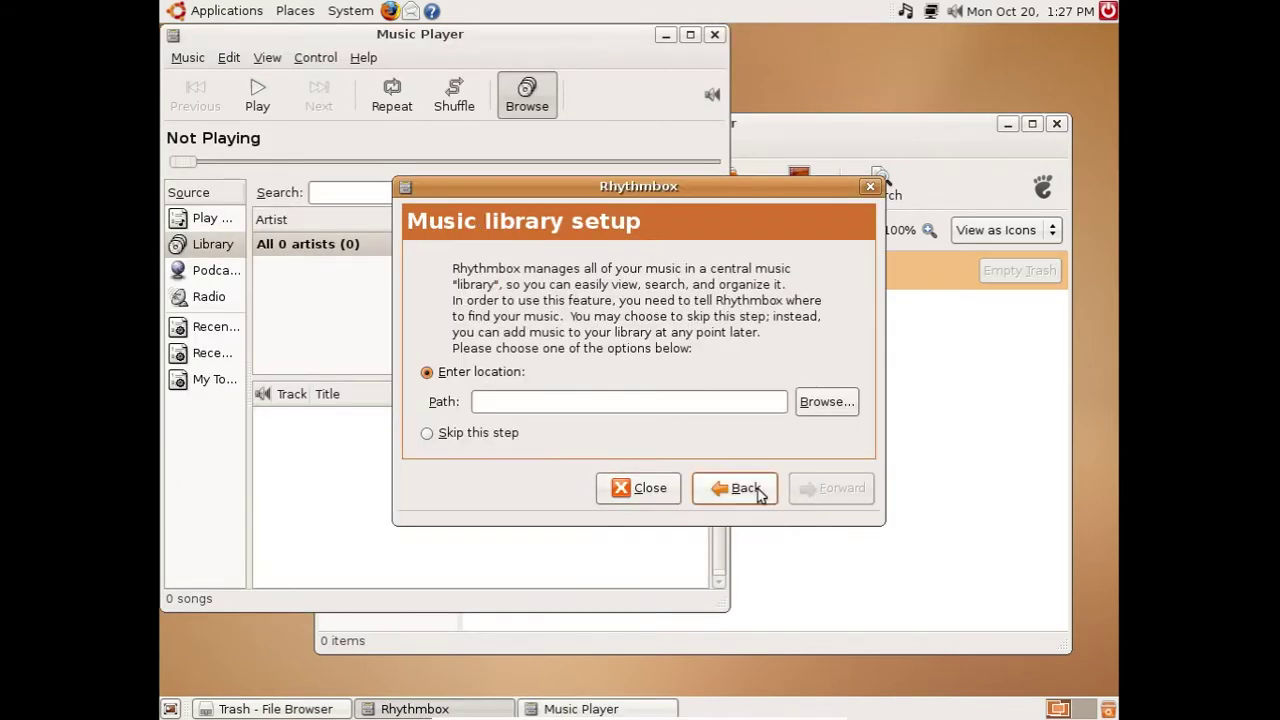
left_click(648, 487)
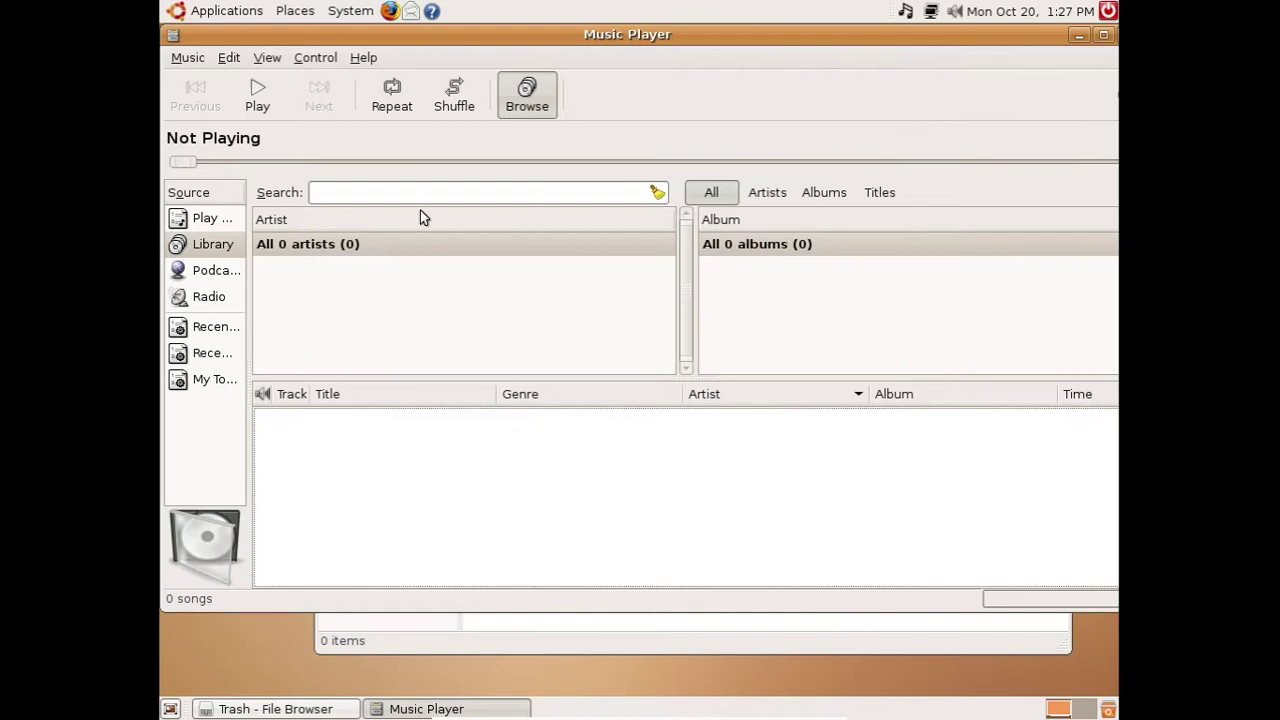
Step: Look at the Music Player's help options, move its window lower on the desktop, and close it
left_click(363, 58)
left_click(409, 182)
left_click_drag(380, 40, 890, 238)
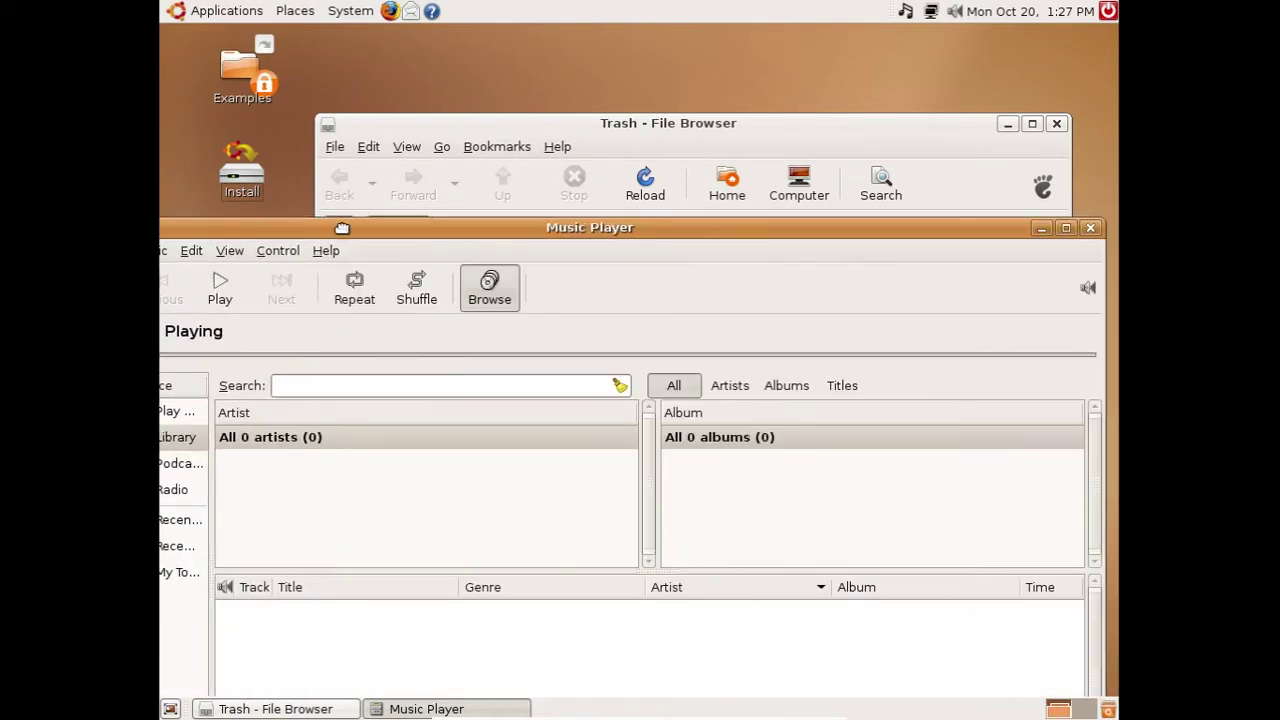
left_click(1092, 229)
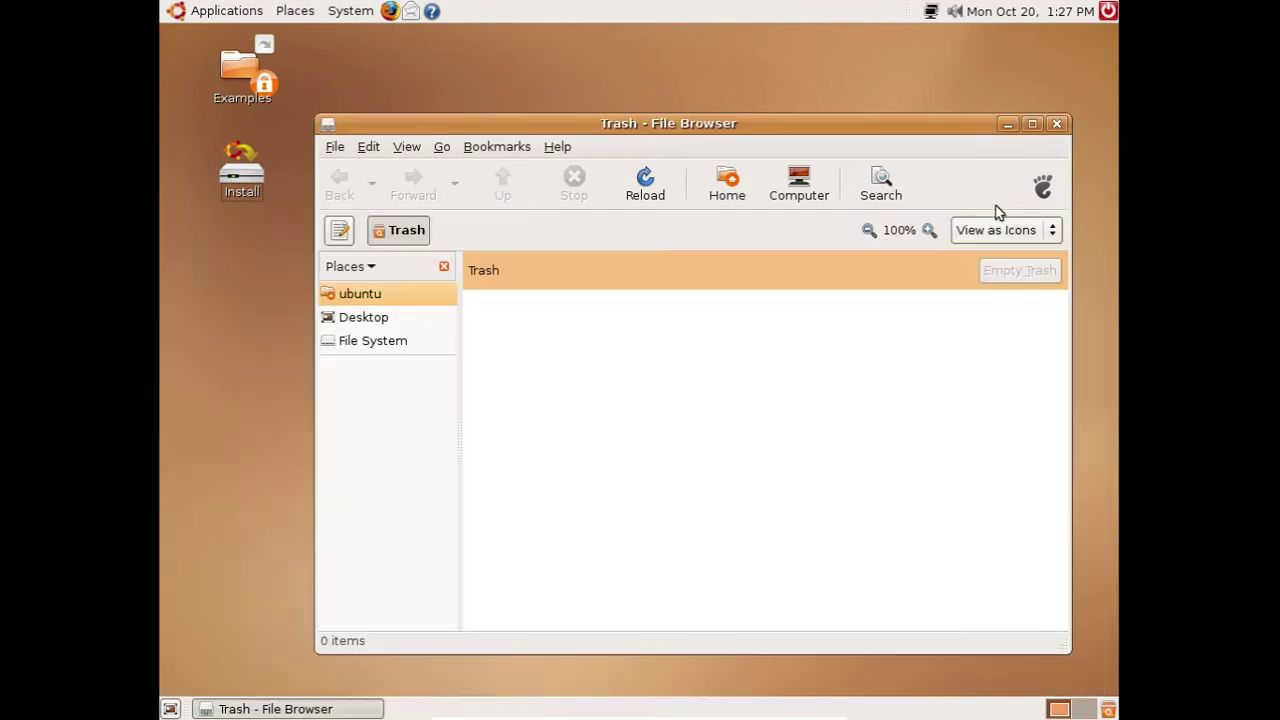